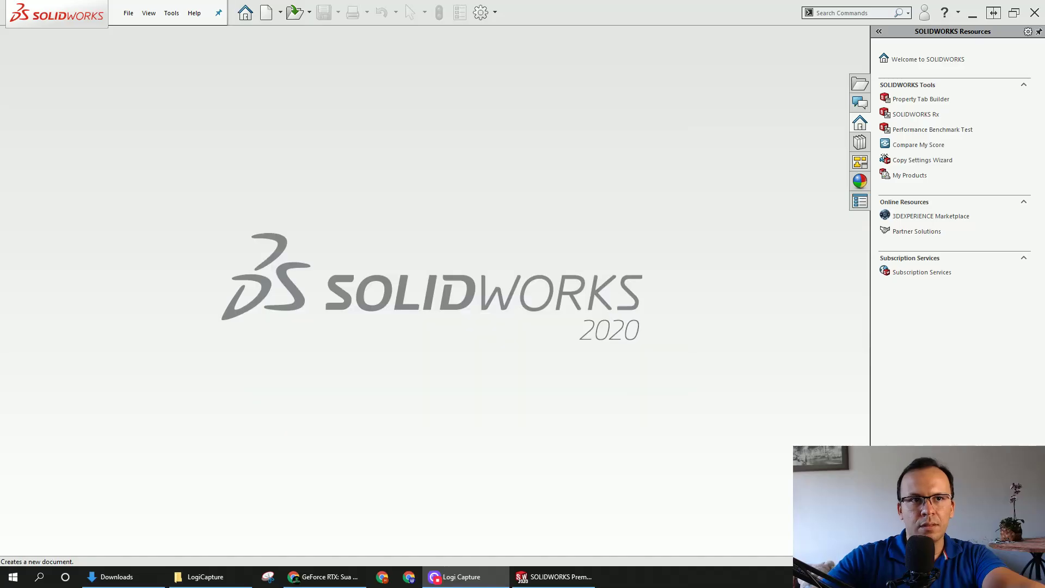
- Create a new part from the part(mm) template and start a sketch on Plano frontal
{"action": "left_click", "coordinate": [268, 12]}
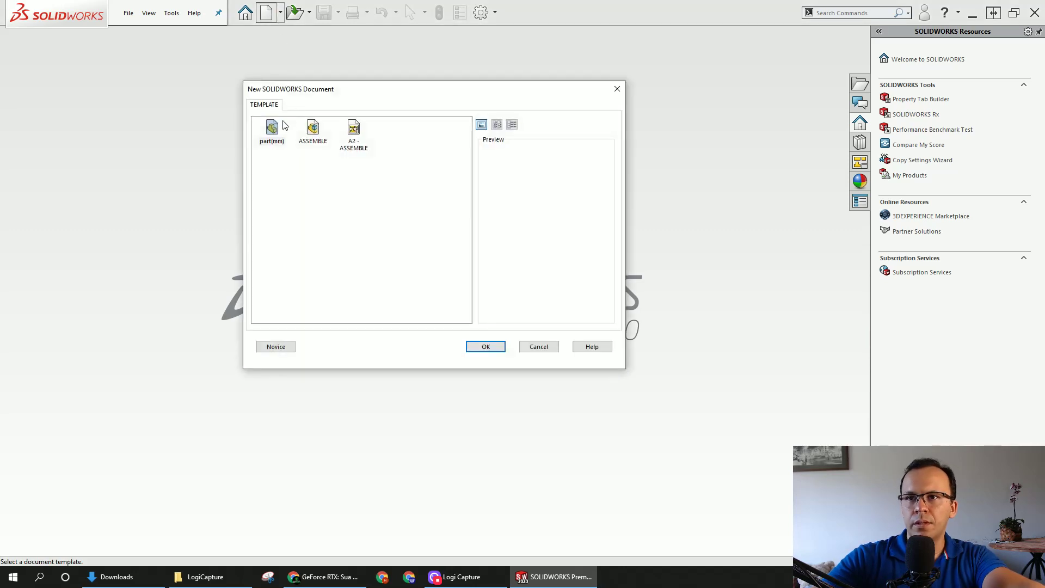
{"action": "double_click", "coordinate": [272, 128]}
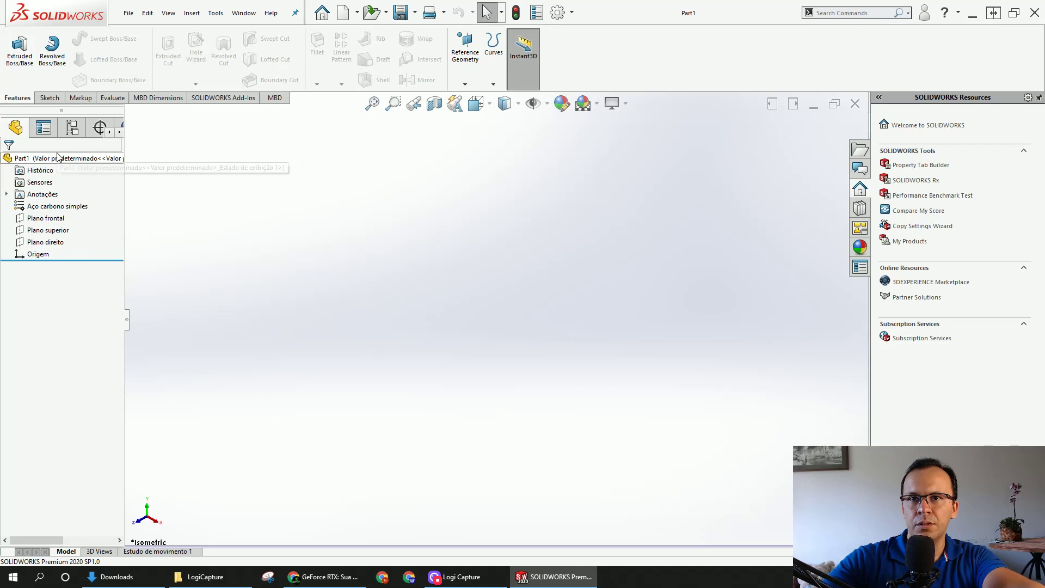
{"action": "left_click", "coordinate": [55, 219]}
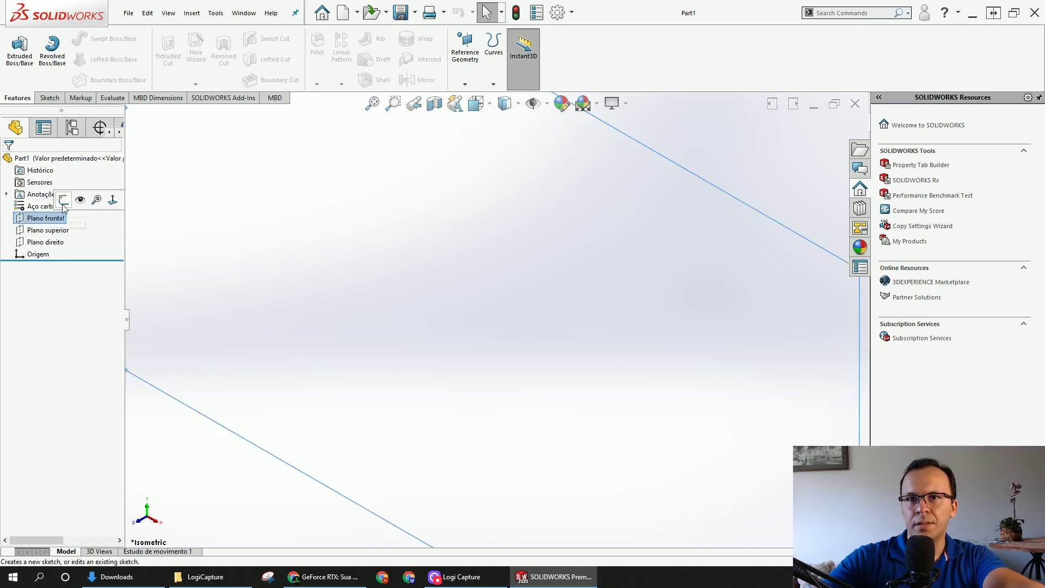
{"action": "left_click", "coordinate": [64, 200]}
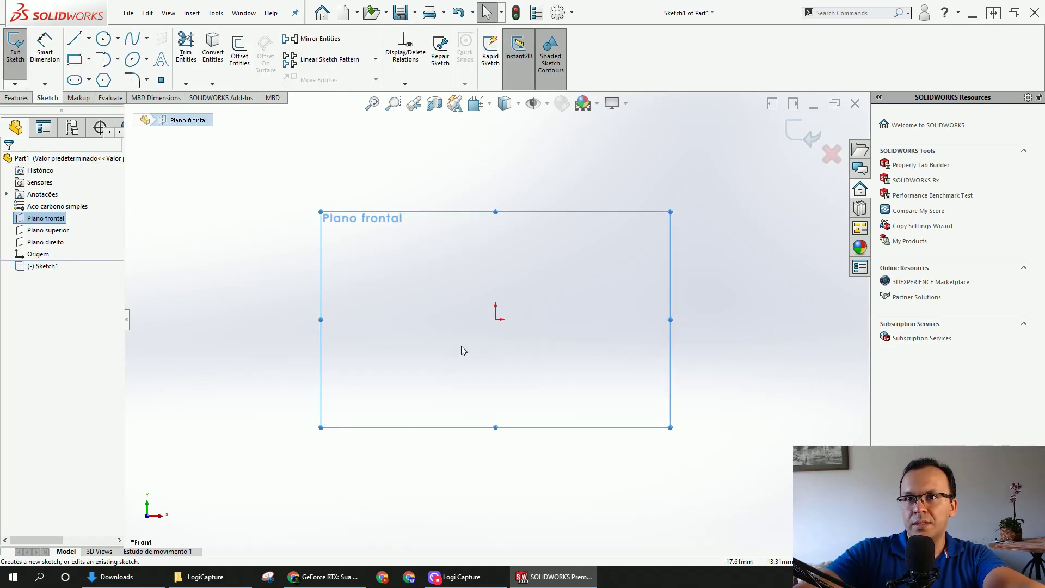
- Draw a hexagon centred on the origin and make its top edge horizontal
{"action": "left_click", "coordinate": [104, 81]}
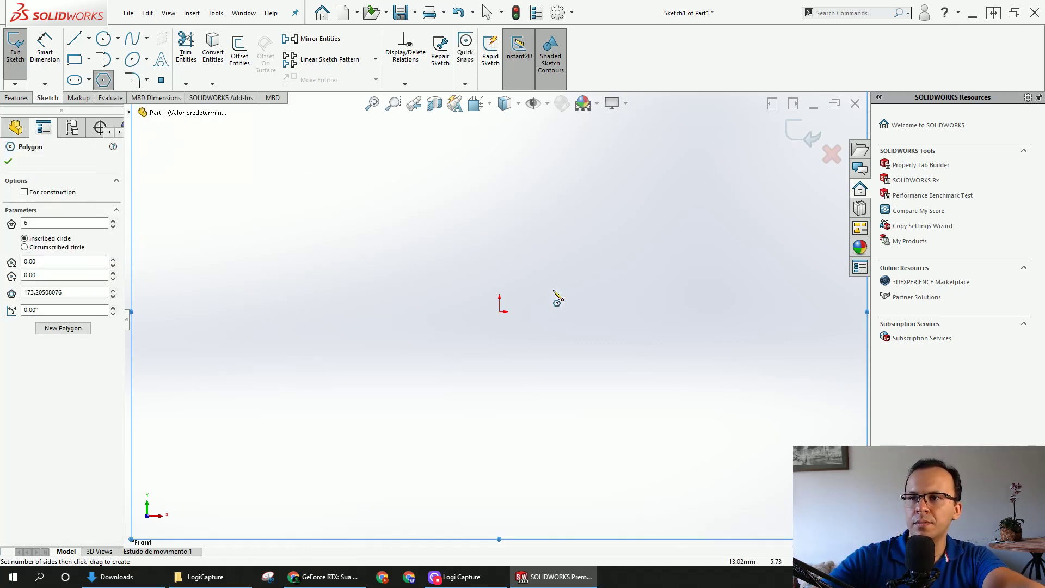
{"action": "left_click", "coordinate": [500, 311]}
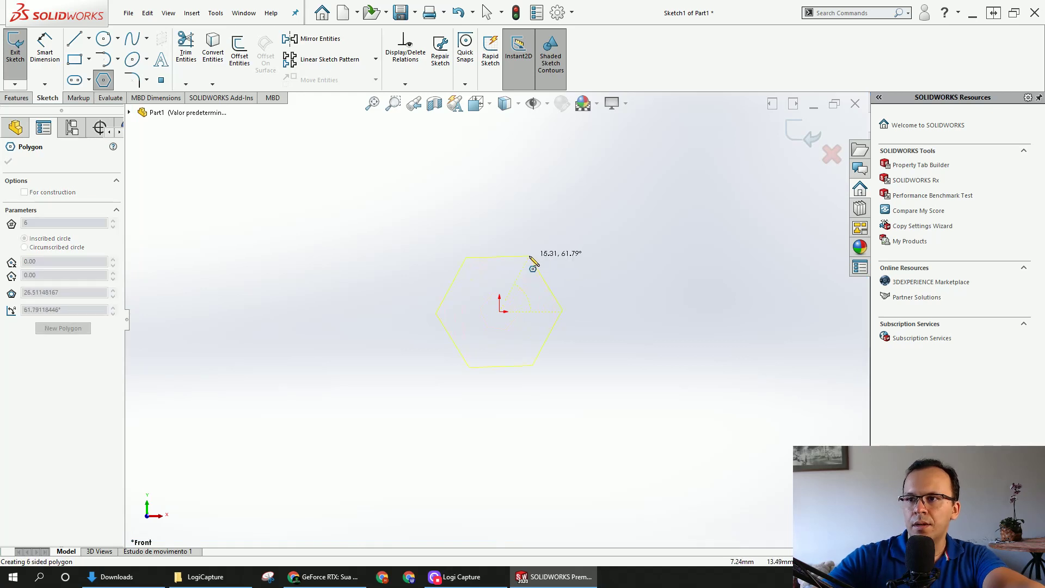
{"action": "left_click", "coordinate": [534, 267]}
{"action": "key", "text": "Escape"}
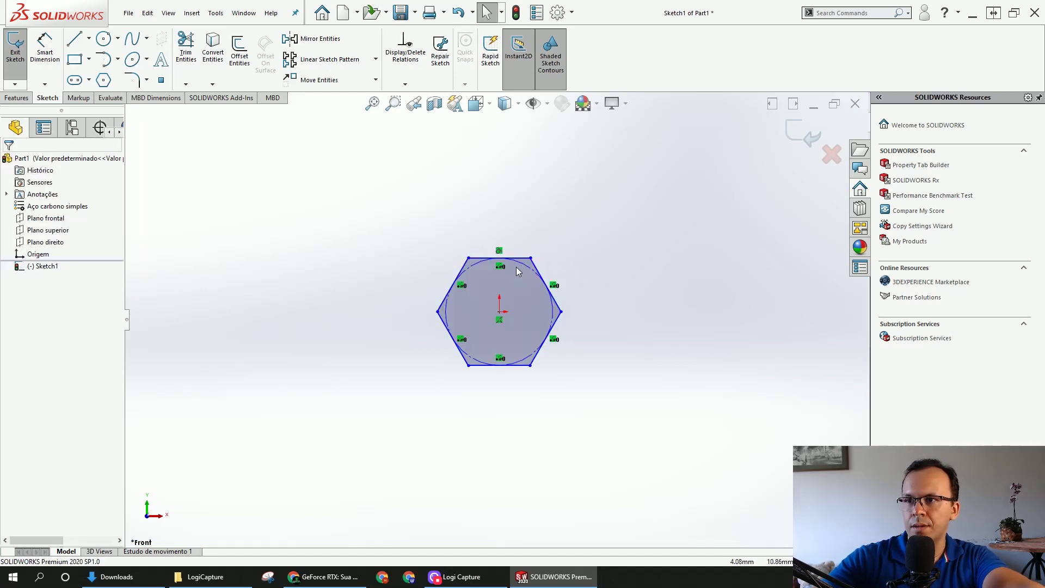
{"action": "scroll", "coordinate": [525, 265], "scroll_direction": "down", "scroll_amount": 2}
{"action": "left_click", "coordinate": [525, 261]}
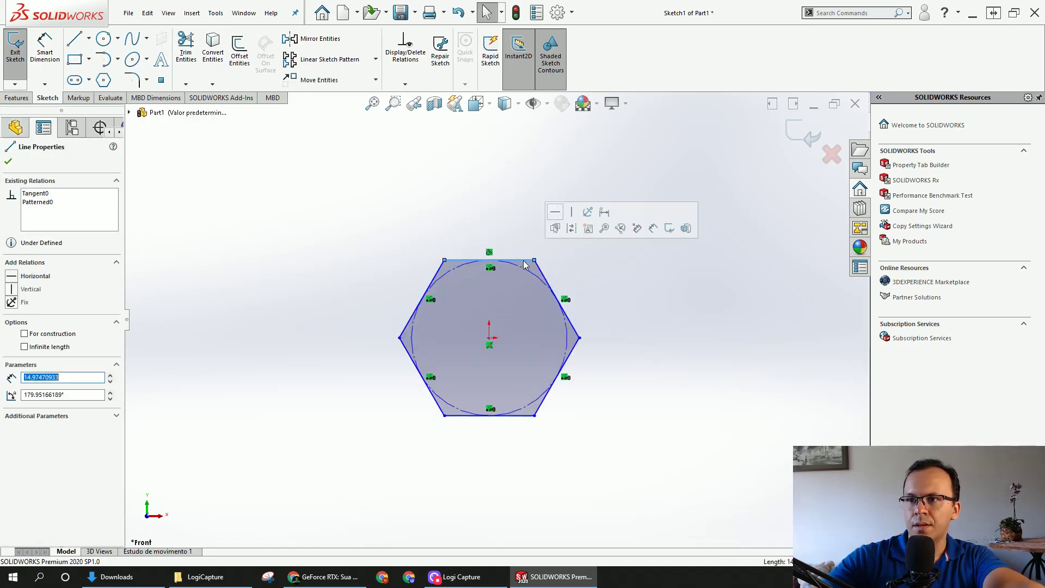
{"action": "left_click", "coordinate": [558, 214]}
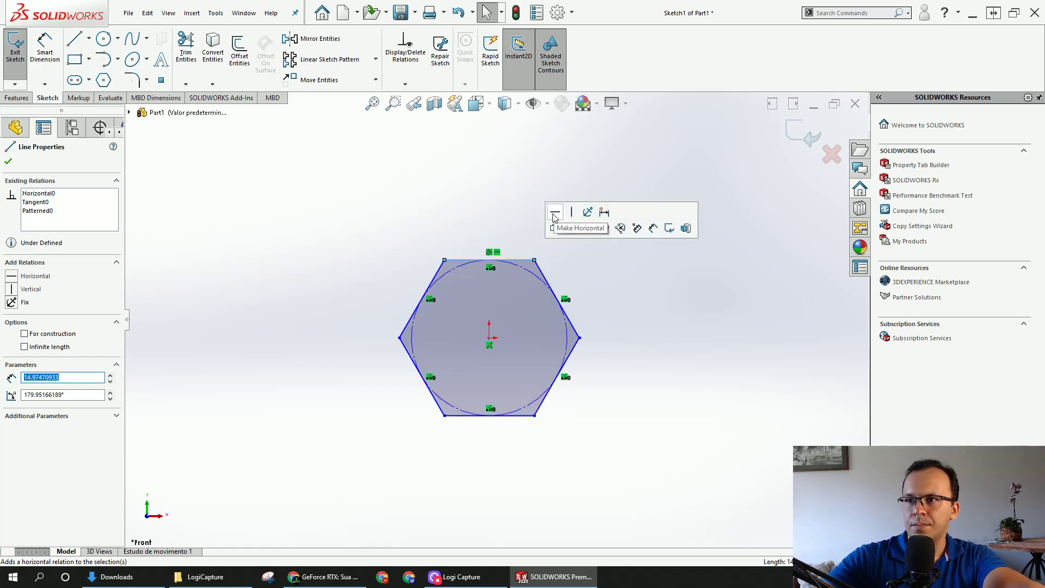
{"action": "left_click", "coordinate": [527, 240]}
{"action": "left_click_drag", "start_coordinate": [522, 263], "coordinate": [524, 248]}
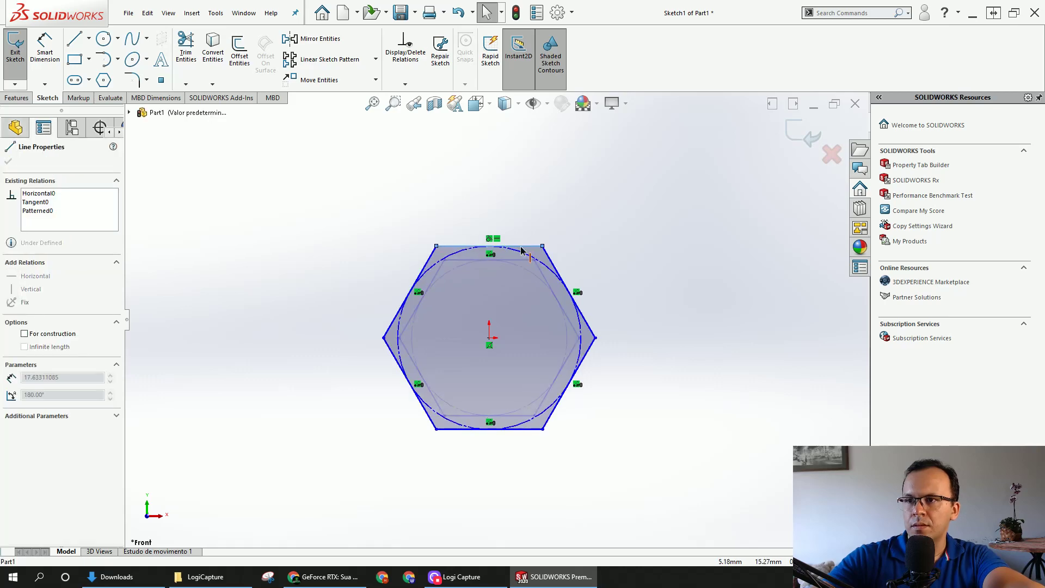
{"action": "left_click", "coordinate": [611, 317]}
- Dimension the hexagon's inscribed circle to Ø18 mm
{"action": "right_click_drag", "start_coordinate": [610, 319], "coordinate": [583, 291]}
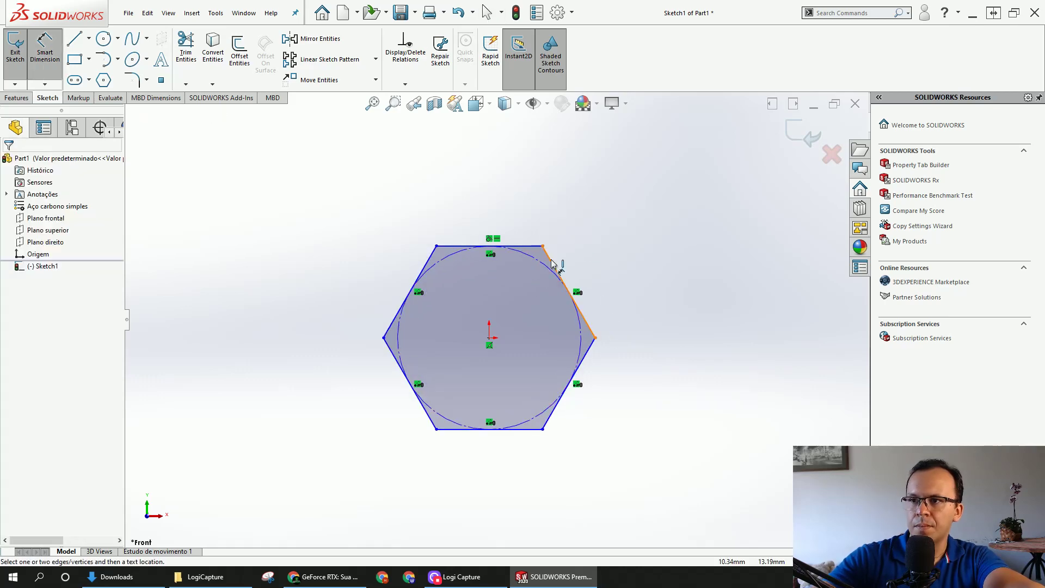
{"action": "left_click", "coordinate": [549, 272]}
{"action": "left_click", "coordinate": [599, 218]}
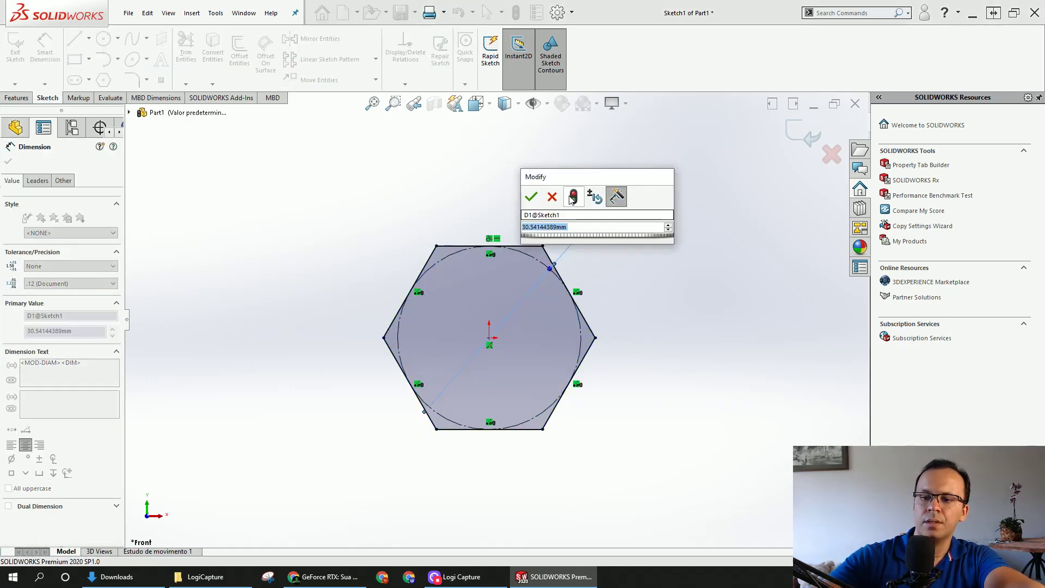
{"action": "type", "text": "18"}
{"action": "key", "text": "Return"}
{"action": "key", "text": "Escape"}
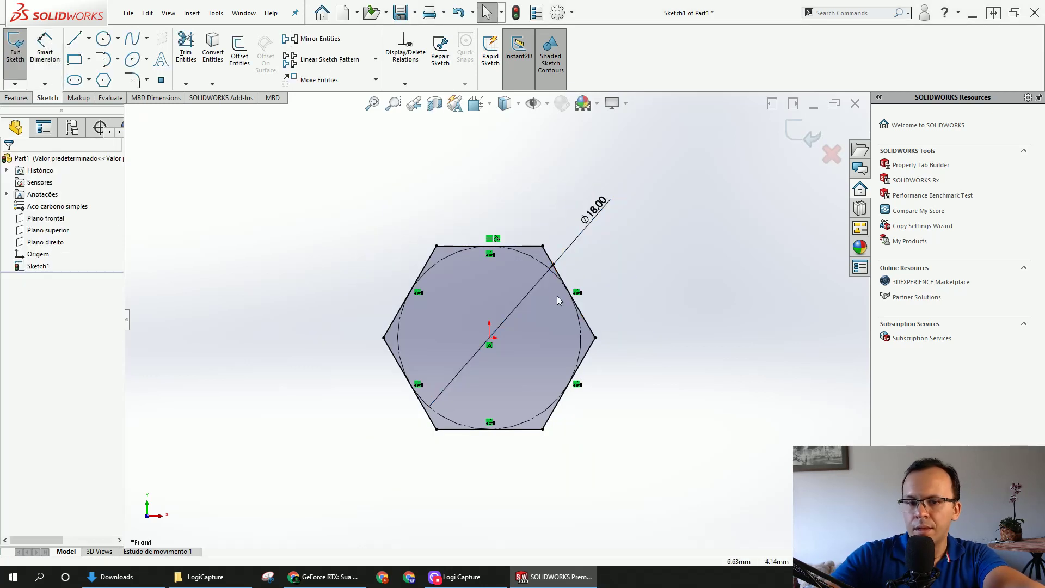
{"action": "left_click", "coordinate": [104, 38]}
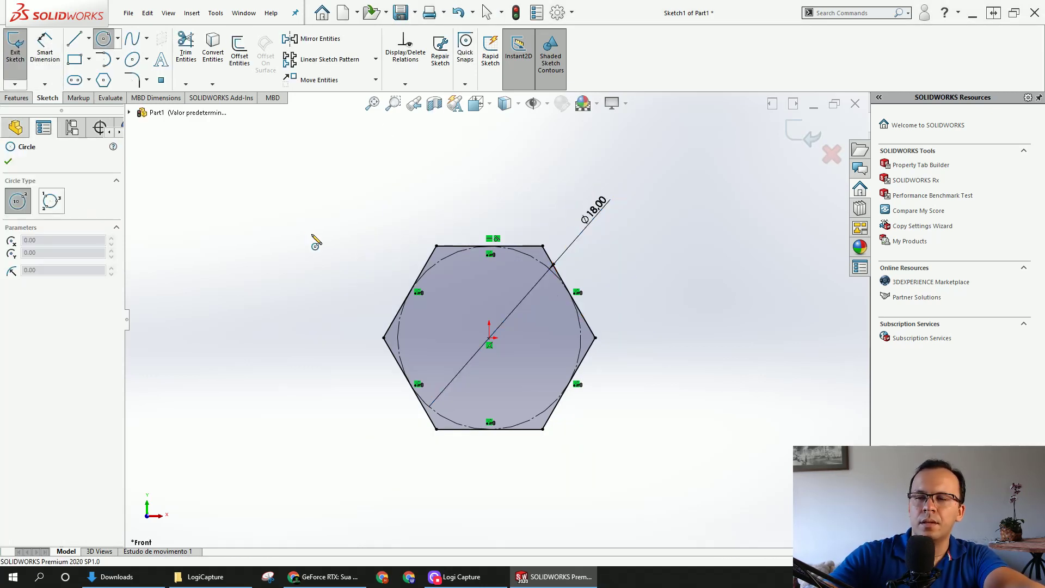
{"action": "key", "text": "Escape"}
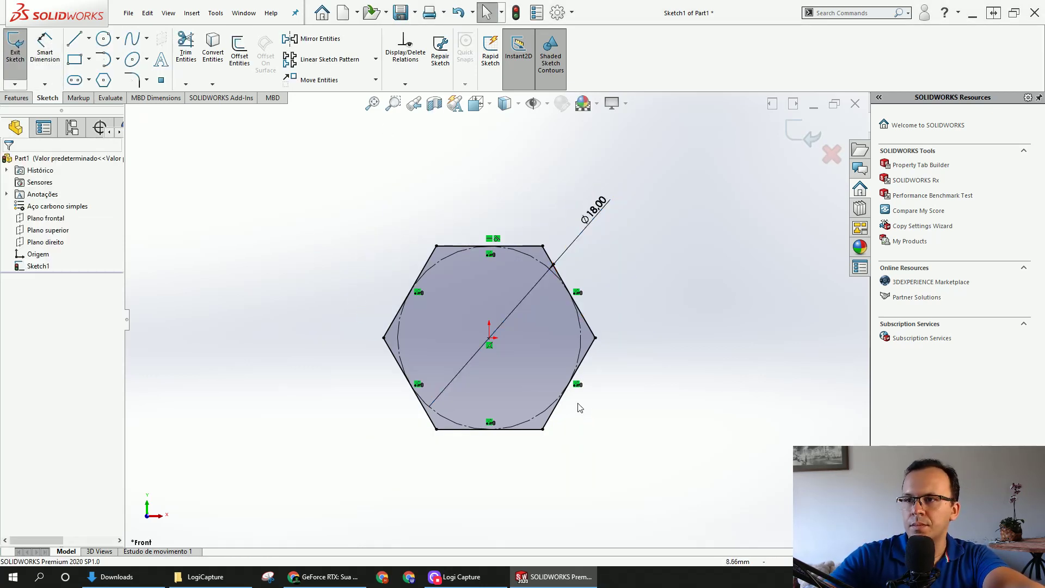
- Extrude the hexagon sketch Mid Plane, 10 mm deep, creating Boss-Extrude1
{"action": "left_click", "coordinate": [17, 98]}
{"action": "left_click", "coordinate": [24, 64]}
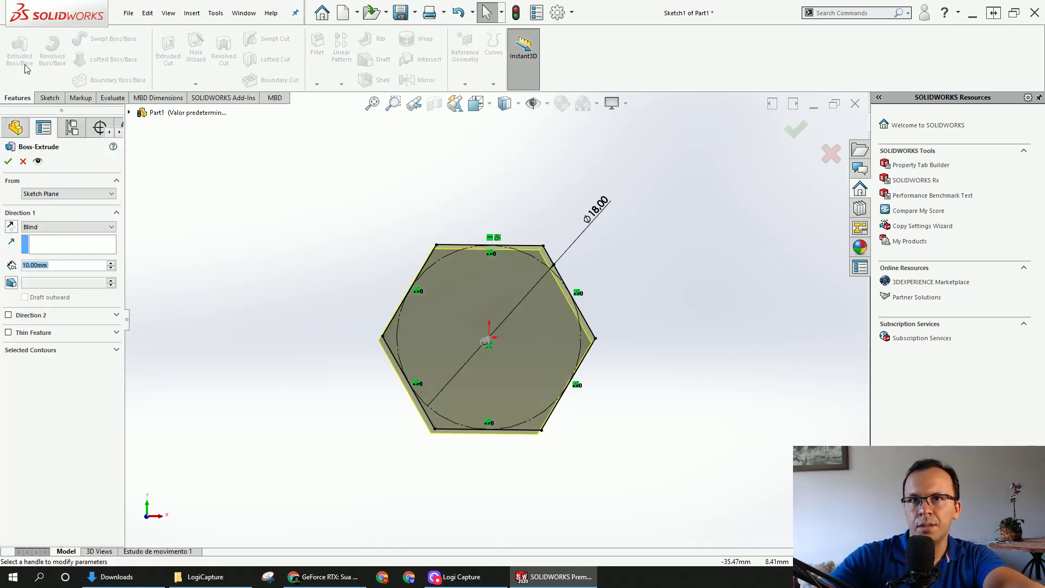
{"action": "left_click", "coordinate": [52, 230]}
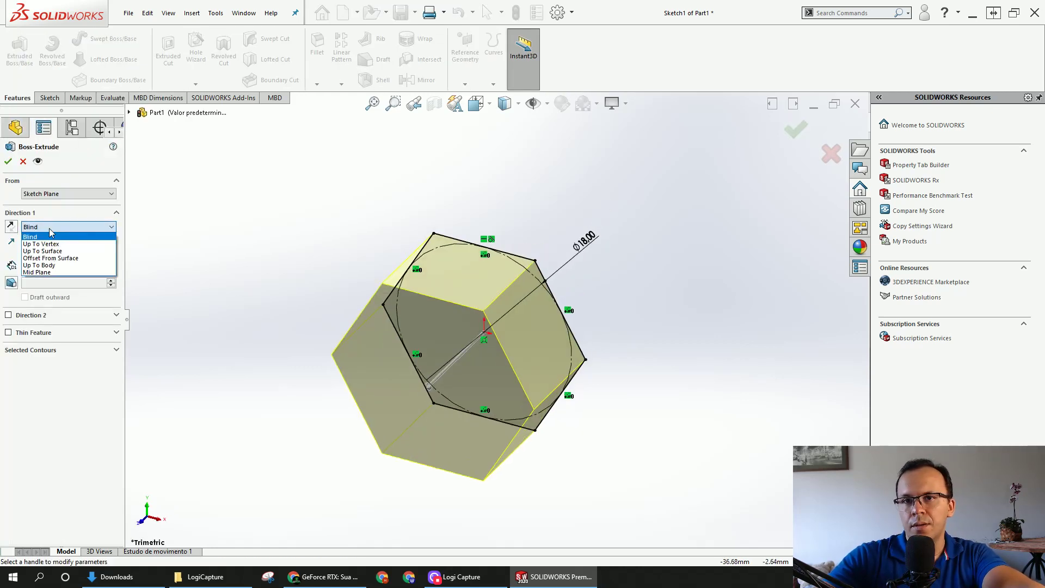
{"action": "left_click", "coordinate": [58, 273]}
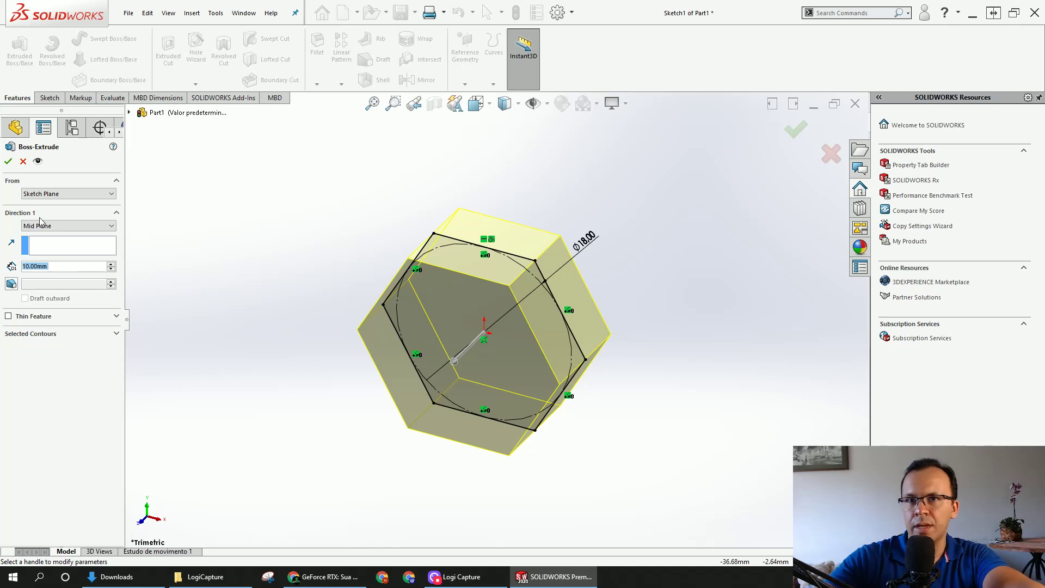
{"action": "left_click", "coordinate": [8, 162]}
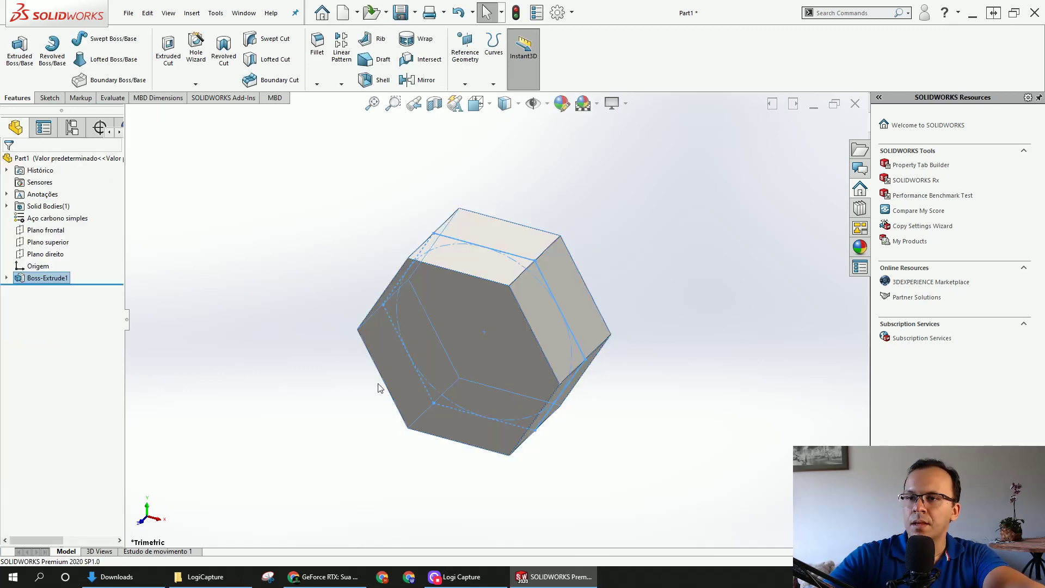
- Sketch a circle centred on the origin on the prism's front face
{"action": "left_click", "coordinate": [470, 357]}
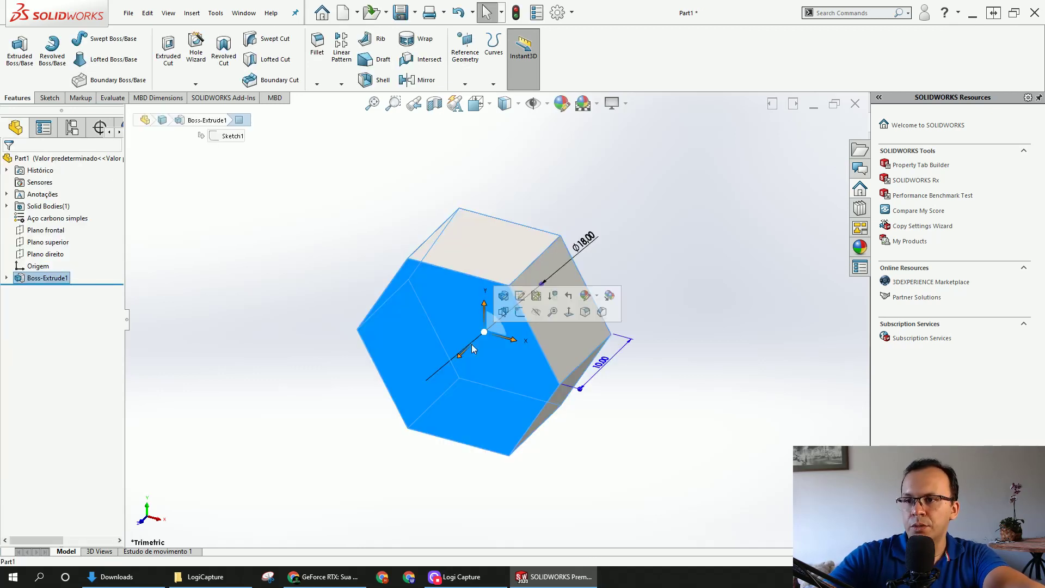
{"action": "left_click", "coordinate": [520, 319]}
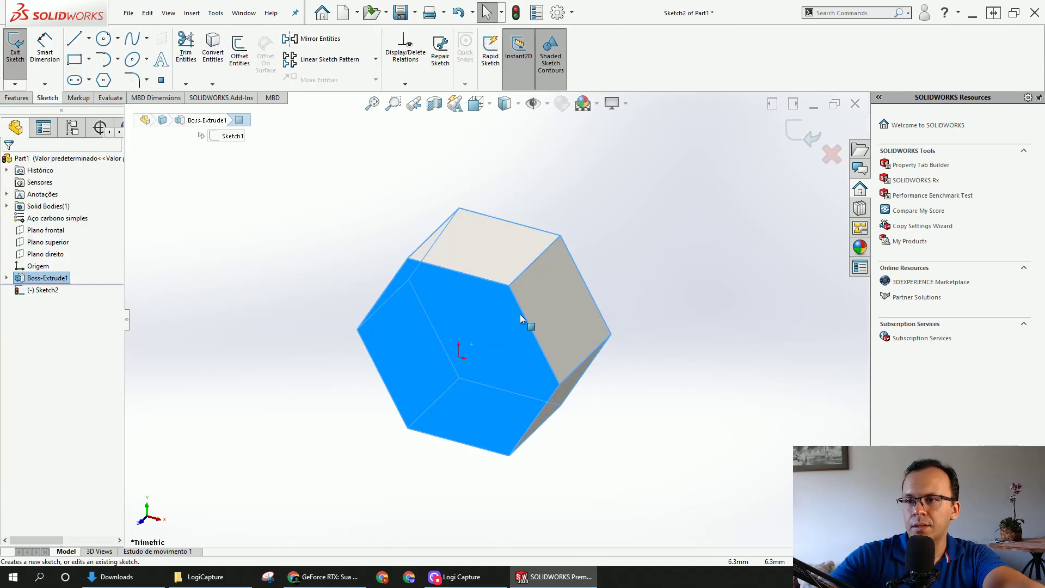
{"action": "left_click", "coordinate": [103, 39]}
{"action": "left_click", "coordinate": [459, 358]}
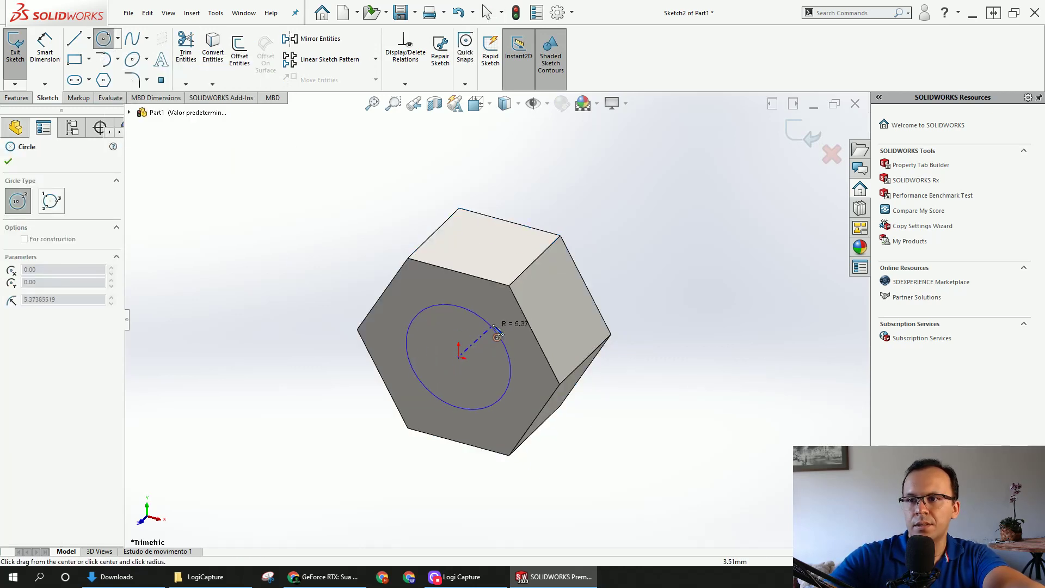
{"action": "left_click", "coordinate": [500, 328]}
{"action": "key", "text": "Escape"}
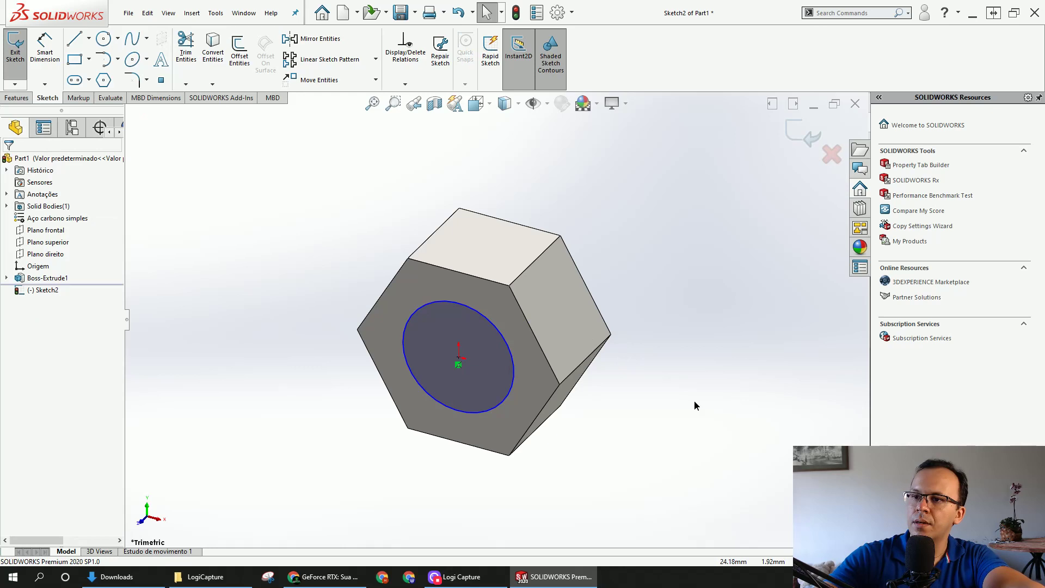
- Dimension the circle's diameter to 12 mm
{"action": "key", "text": "d"}
{"action": "left_click", "coordinate": [516, 327]}
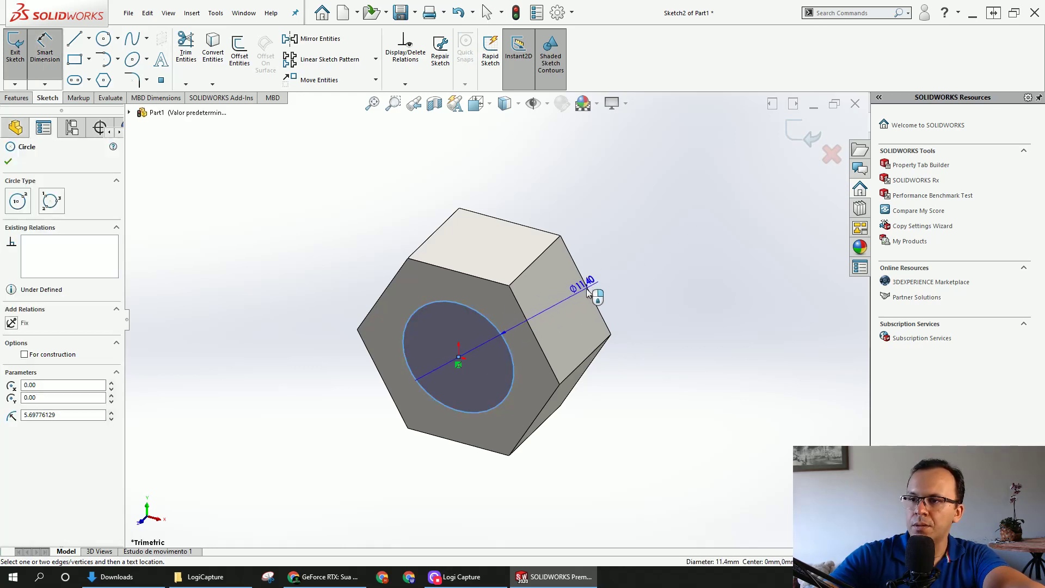
{"action": "left_click", "coordinate": [641, 273]}
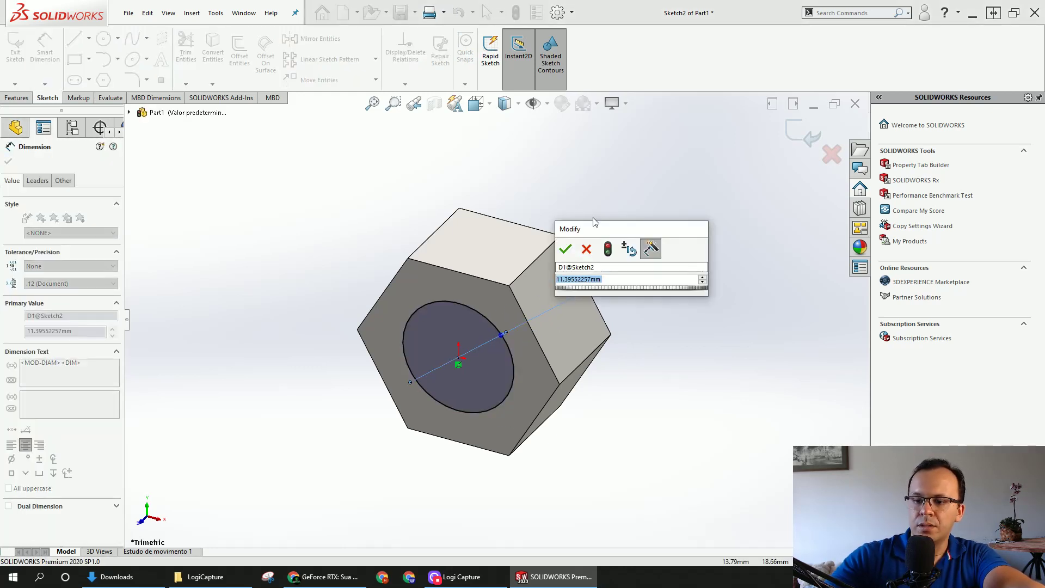
{"action": "type", "text": "12"}
{"action": "key", "text": "Return"}
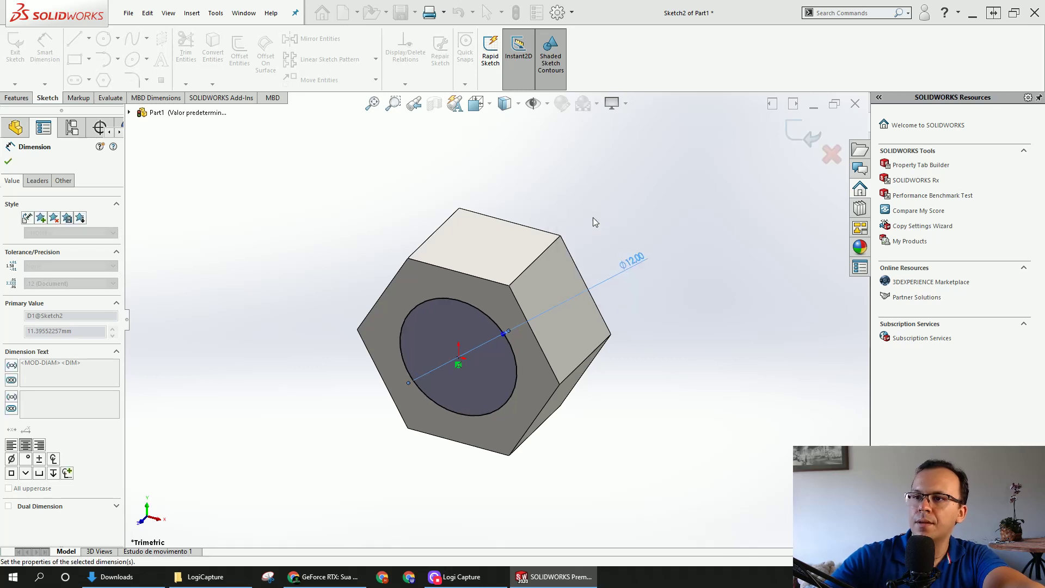
{"action": "left_click", "coordinate": [19, 101]}
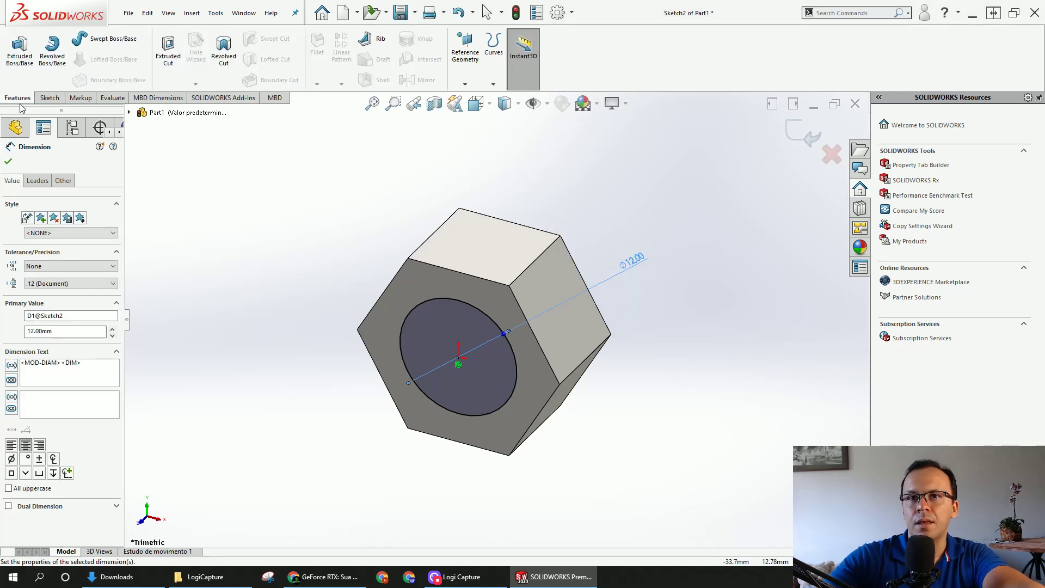
- Extrude the Ø12 circle 50 mm into the cylindrical shank, Boss-Extrude2
{"action": "left_click", "coordinate": [19, 52]}
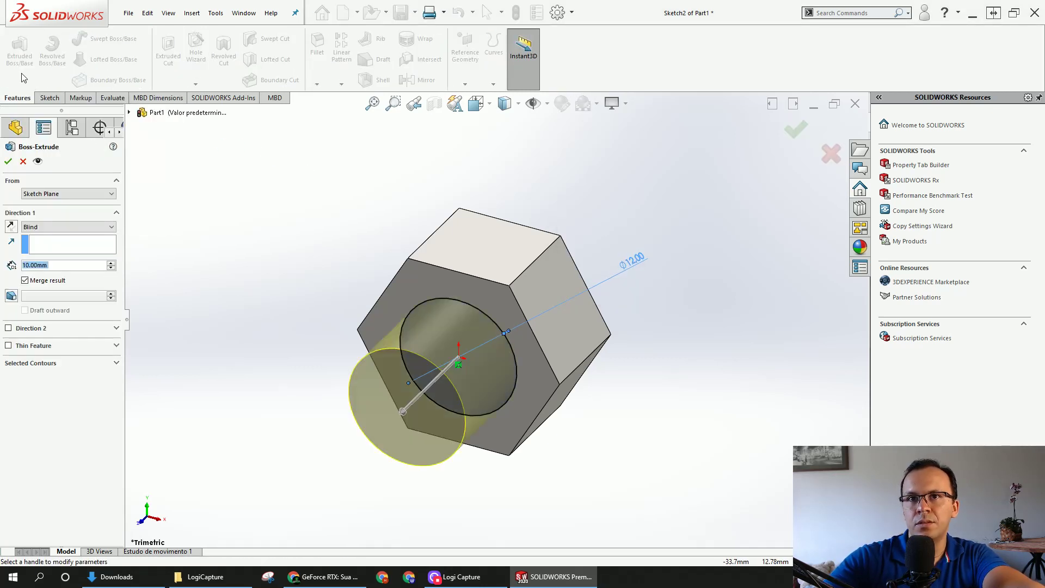
{"action": "type", "text": "50"}
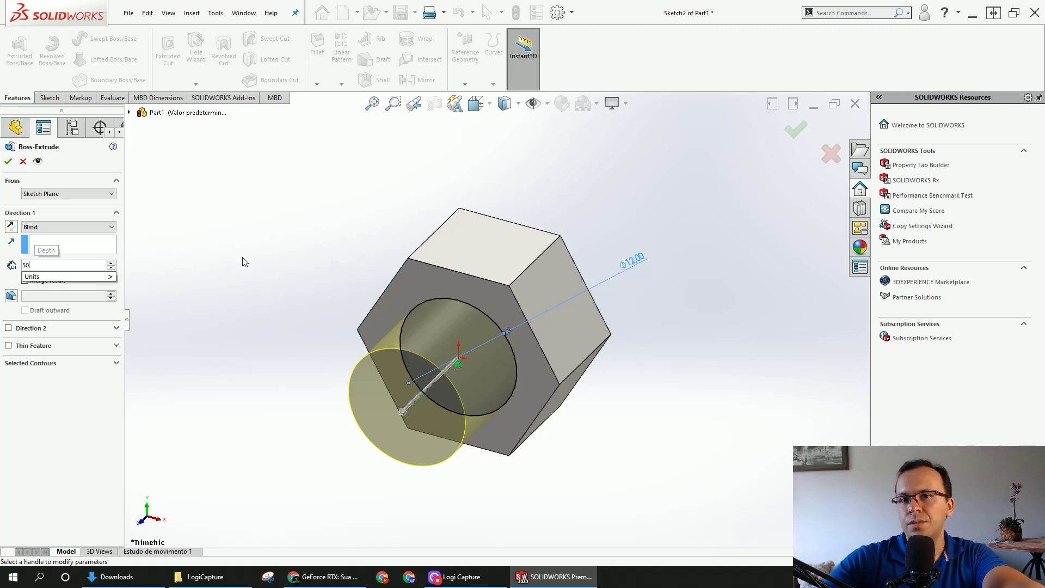
{"action": "key", "text": "Return"}
{"action": "scroll", "coordinate": [377, 366], "scroll_direction": "up", "scroll_amount": 4}
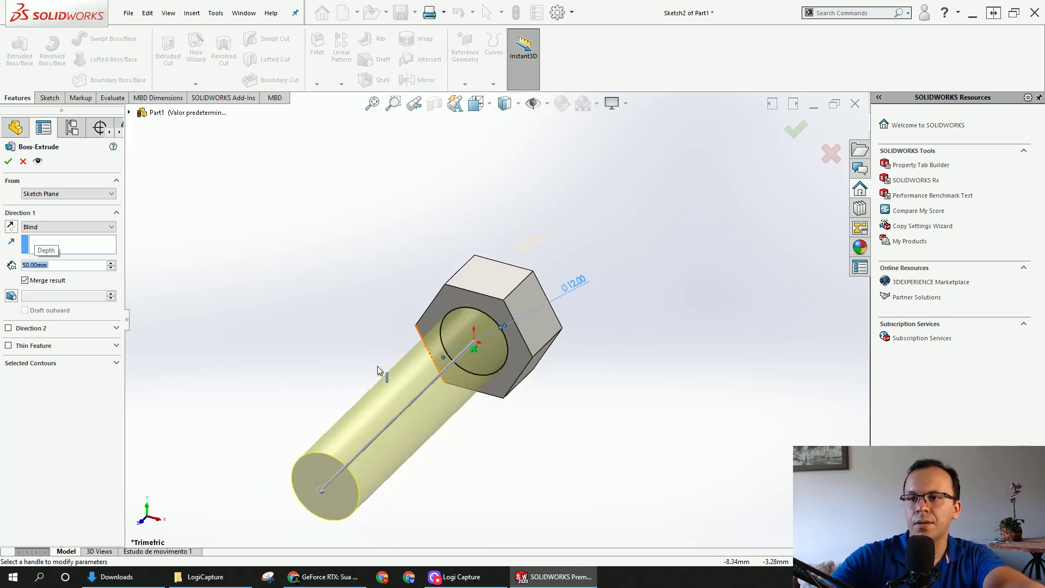
{"action": "middle_click_drag", "start_coordinate": [485, 407], "coordinate": [368, 346]}
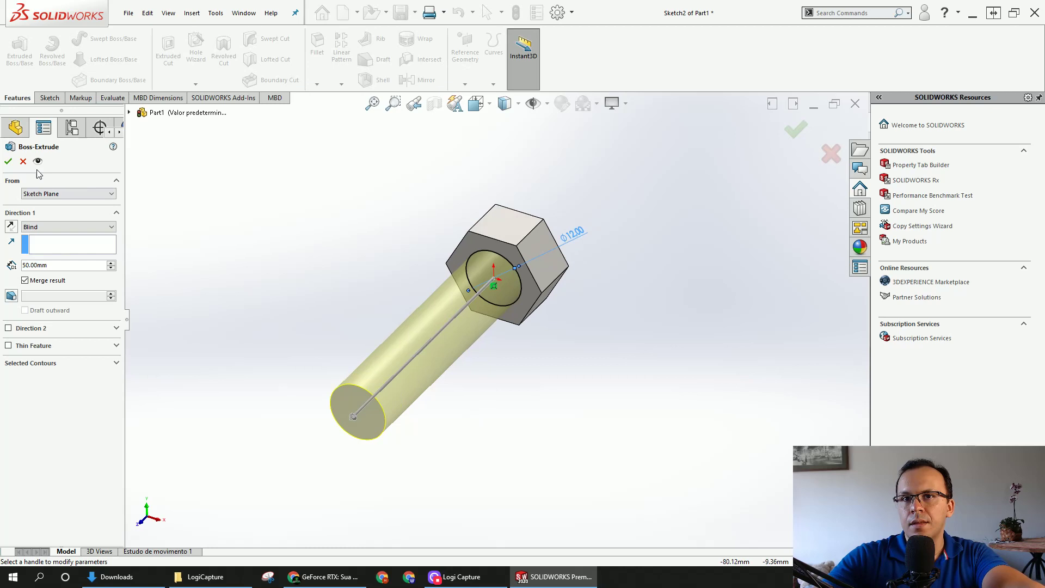
{"action": "left_click", "coordinate": [9, 162]}
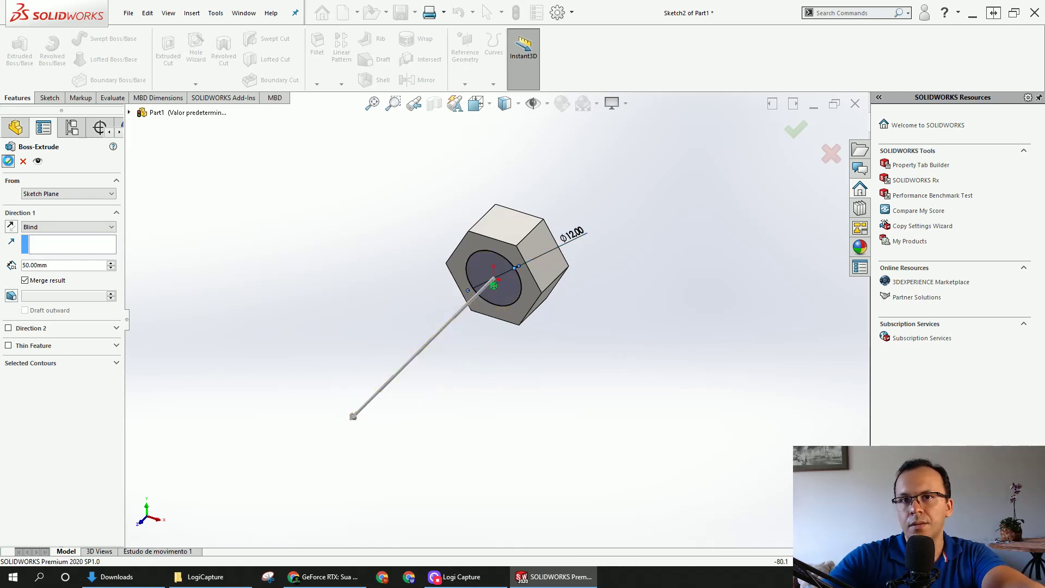
{"action": "scroll", "coordinate": [384, 333], "scroll_direction": "down", "scroll_amount": 3}
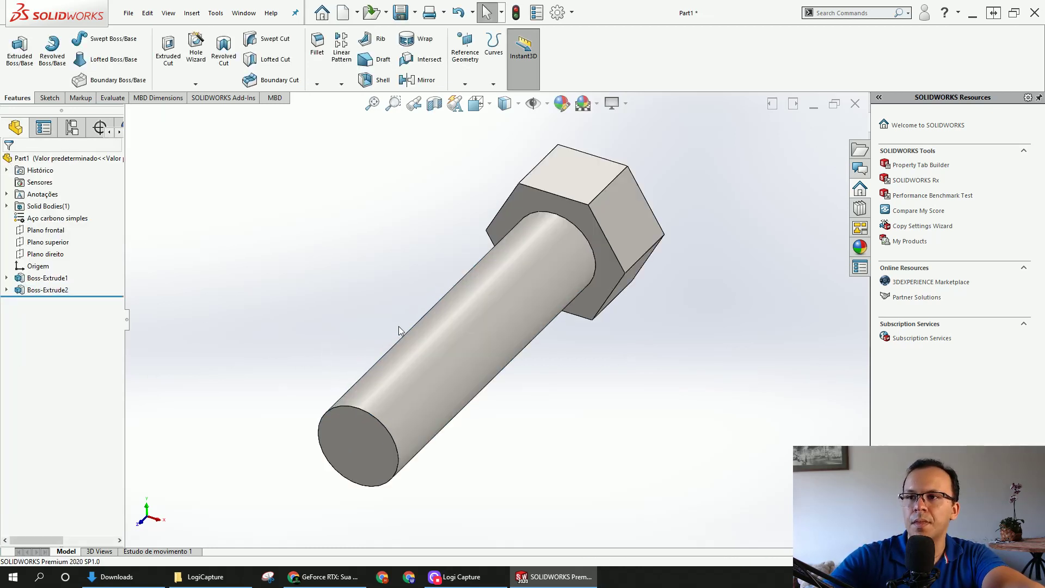
- Add a Thread on the shank's head-side edge, Blind 50 mm, size M12x1.25
{"action": "left_click", "coordinate": [572, 226]}
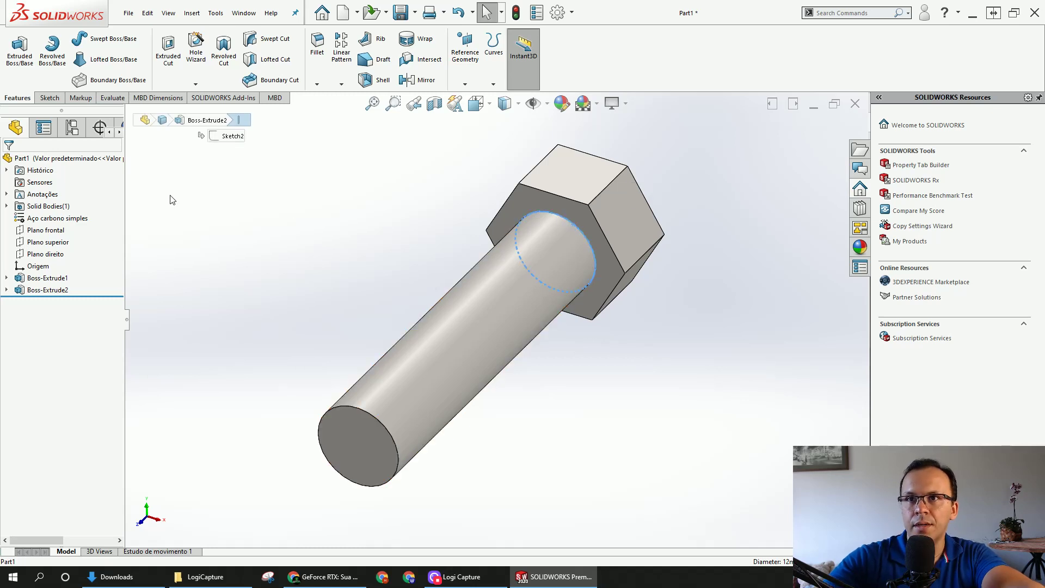
{"action": "left_click", "coordinate": [195, 84]}
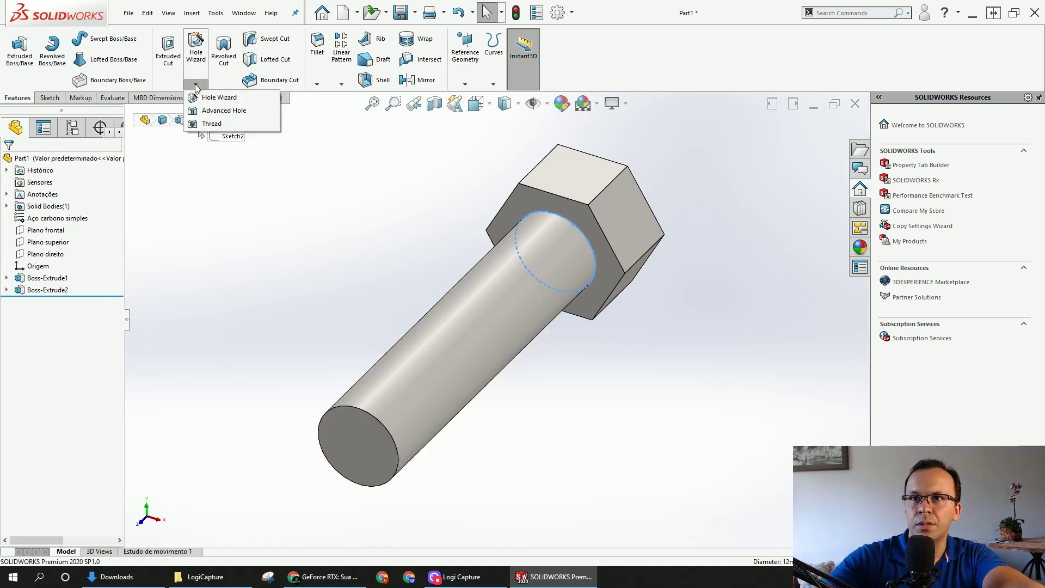
{"action": "left_click", "coordinate": [211, 124]}
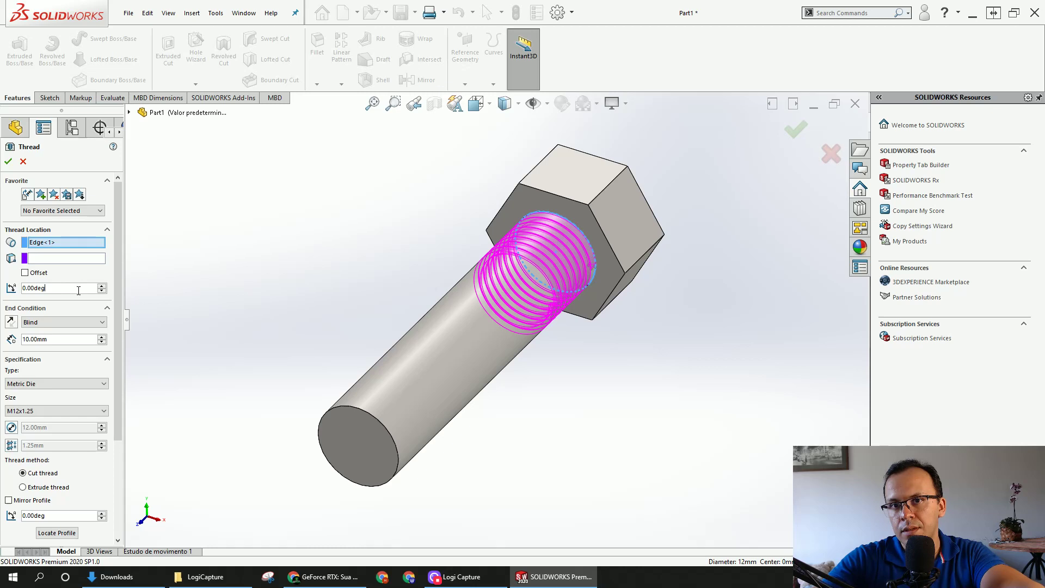
{"action": "double_click", "coordinate": [61, 337]}
{"action": "type", "text": "50"}
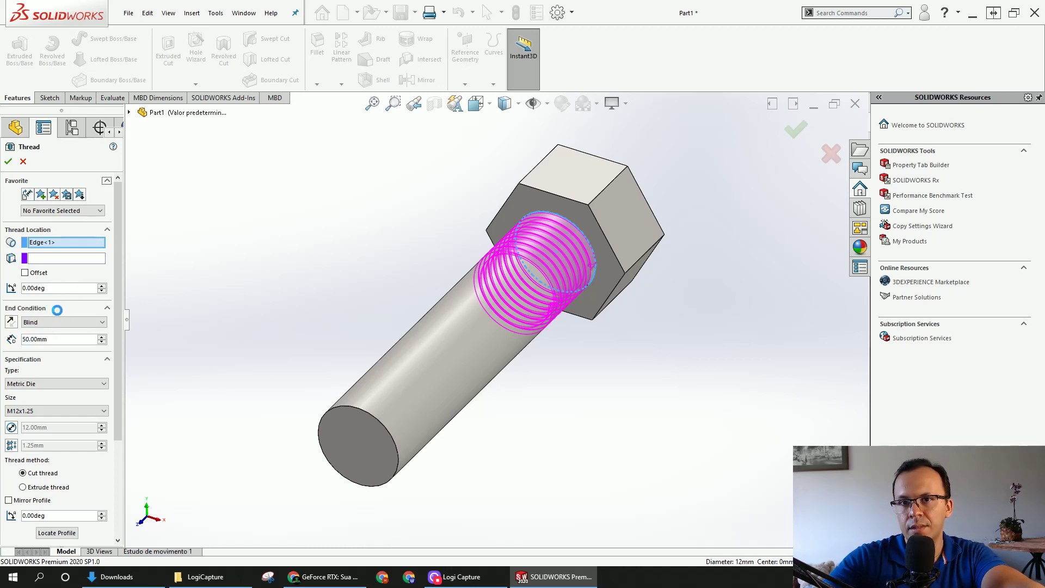
{"action": "key", "text": "Return"}
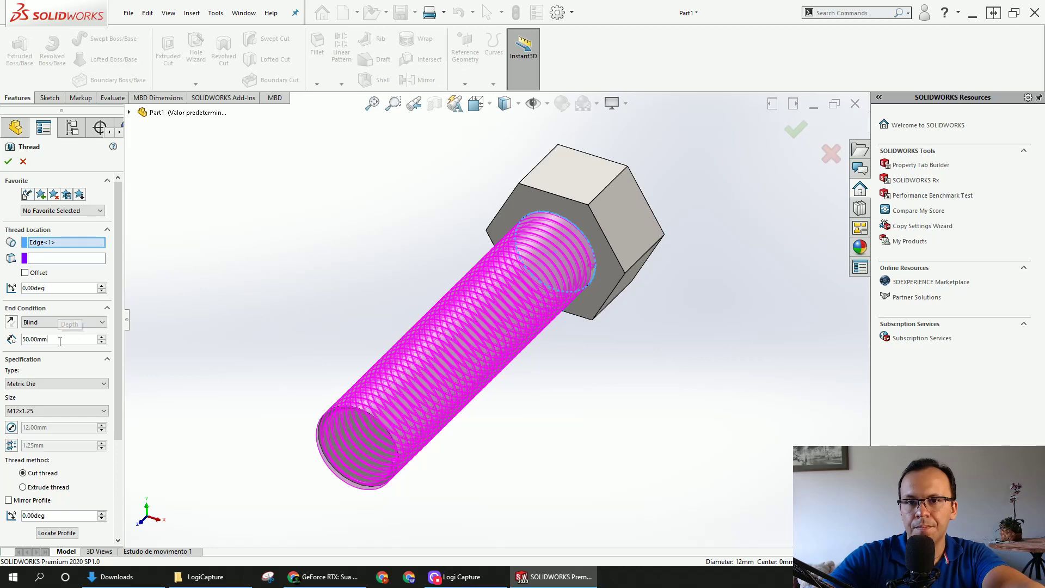
{"action": "left_click", "coordinate": [55, 417]}
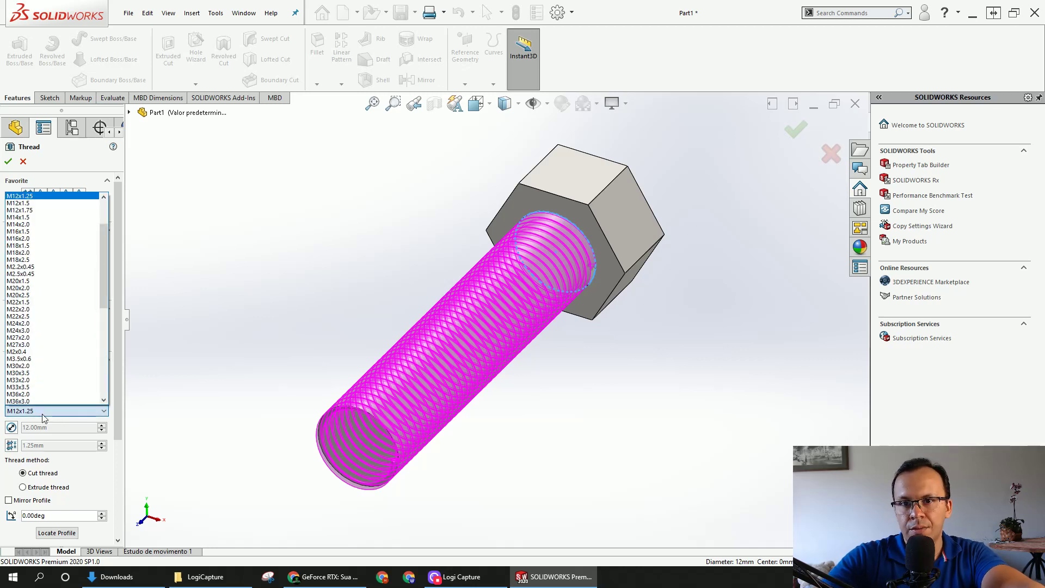
{"action": "left_click", "coordinate": [41, 197]}
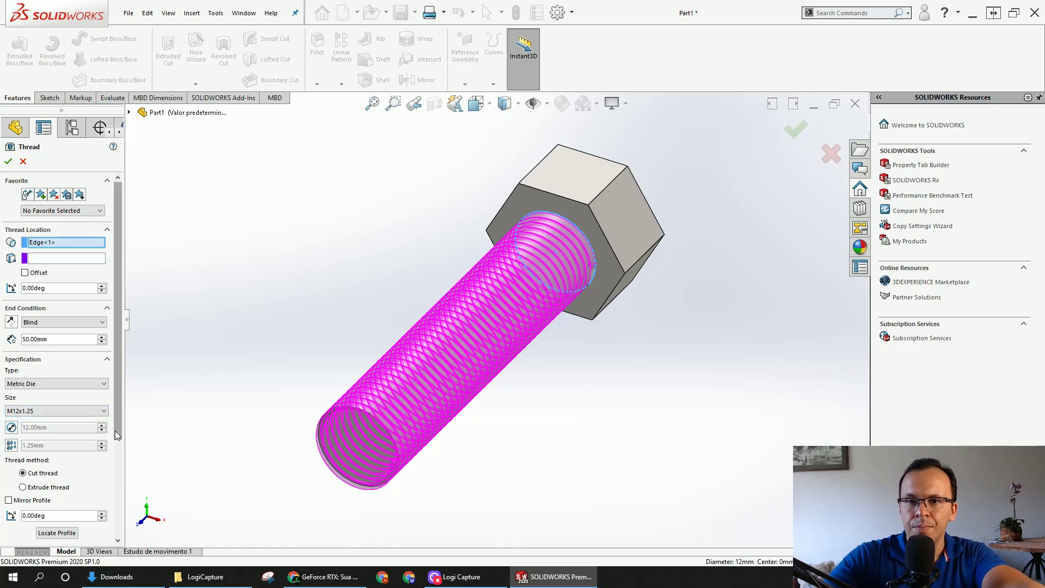
{"action": "scroll", "coordinate": [115, 430], "scroll_direction": "down", "scroll_amount": 1}
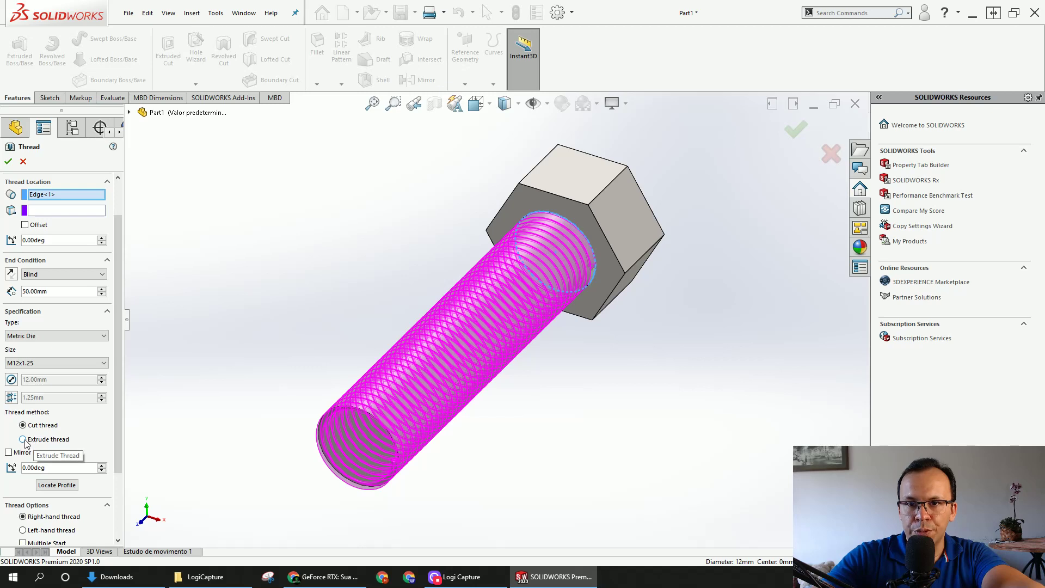
- Switch the thread to Extrude thread and enable Mirror Profile
{"action": "left_click", "coordinate": [23, 439]}
{"action": "left_click_drag", "start_coordinate": [115, 433], "coordinate": [113, 498]}
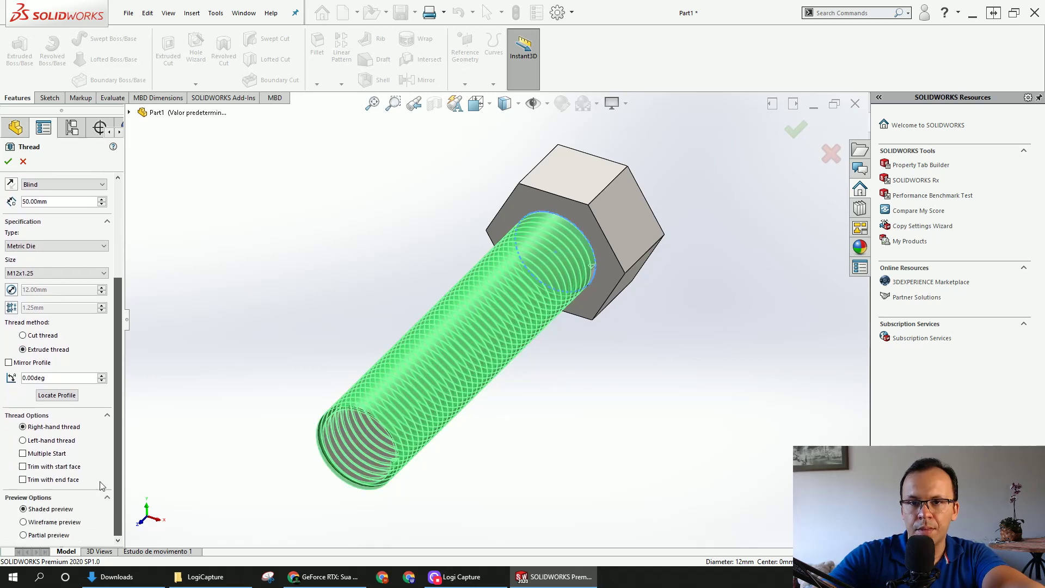
{"action": "left_click", "coordinate": [25, 364]}
{"action": "middle_click_drag", "start_coordinate": [406, 445], "coordinate": [489, 414]}
{"action": "scroll", "coordinate": [412, 439], "scroll_direction": "up", "scroll_amount": 5}
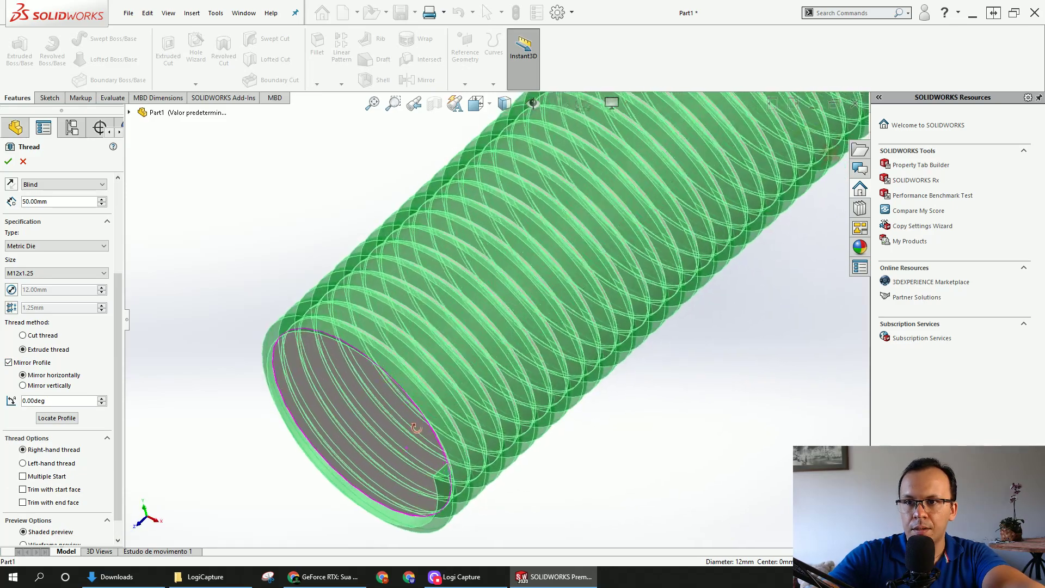
{"action": "scroll", "coordinate": [557, 378], "scroll_direction": "down", "scroll_amount": 4}
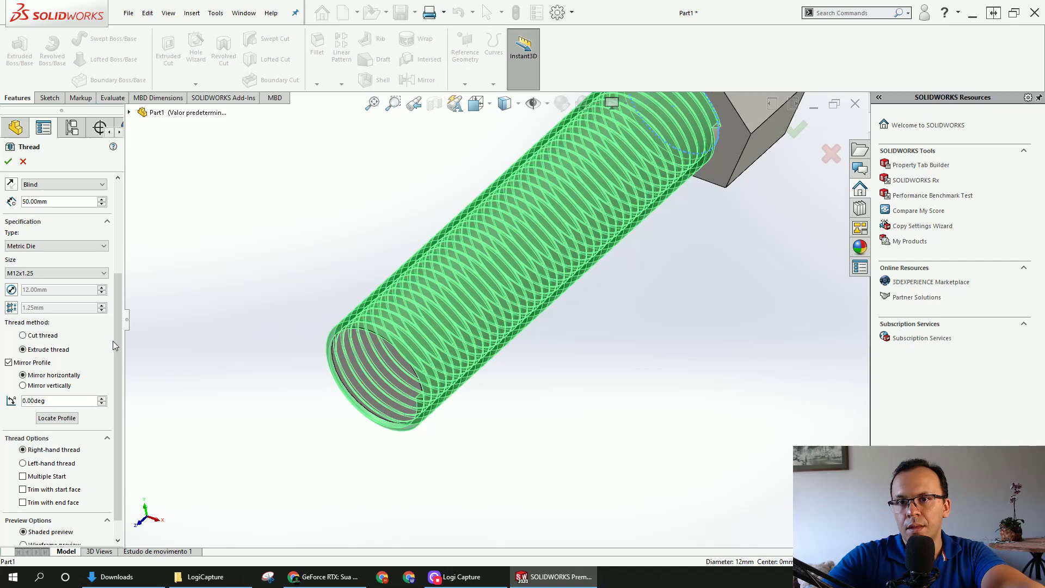
{"action": "scroll", "coordinate": [113, 340], "scroll_direction": "down", "scroll_amount": 1}
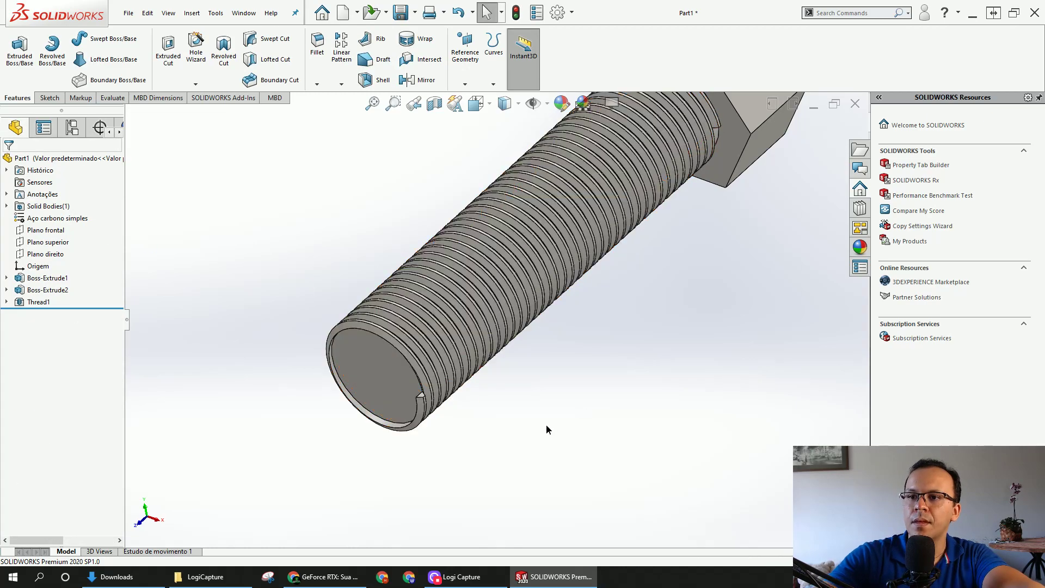
- Orbit to the shank's flat end face and start a sketch on it
{"action": "middle_click_drag", "start_coordinate": [546, 430], "coordinate": [455, 460]}
{"action": "scroll", "coordinate": [364, 413], "scroll_direction": "up", "scroll_amount": 5}
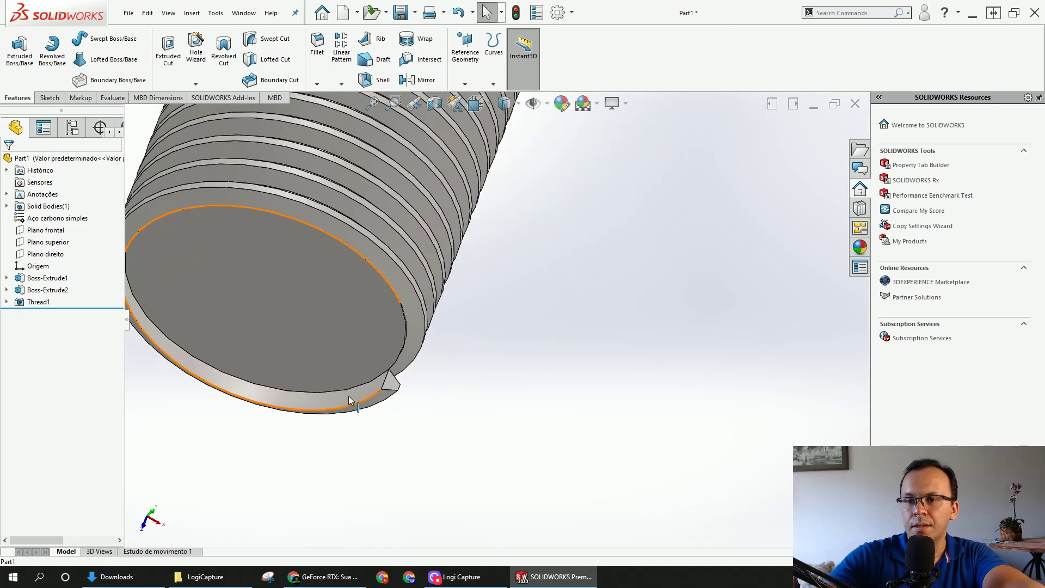
{"action": "middle_click_drag", "start_coordinate": [349, 400], "coordinate": [279, 303]}
{"action": "scroll", "coordinate": [280, 302], "scroll_direction": "down", "scroll_amount": 5}
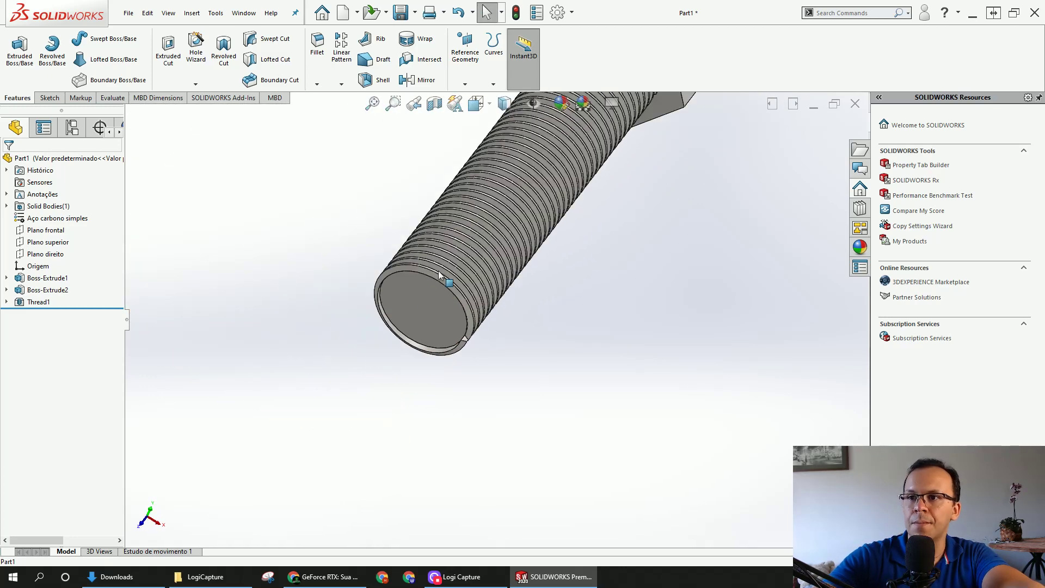
{"action": "middle_click_drag", "start_coordinate": [348, 277], "coordinate": [437, 263]}
{"action": "scroll", "coordinate": [433, 312], "scroll_direction": "up", "scroll_amount": 2}
{"action": "left_click", "coordinate": [433, 312]}
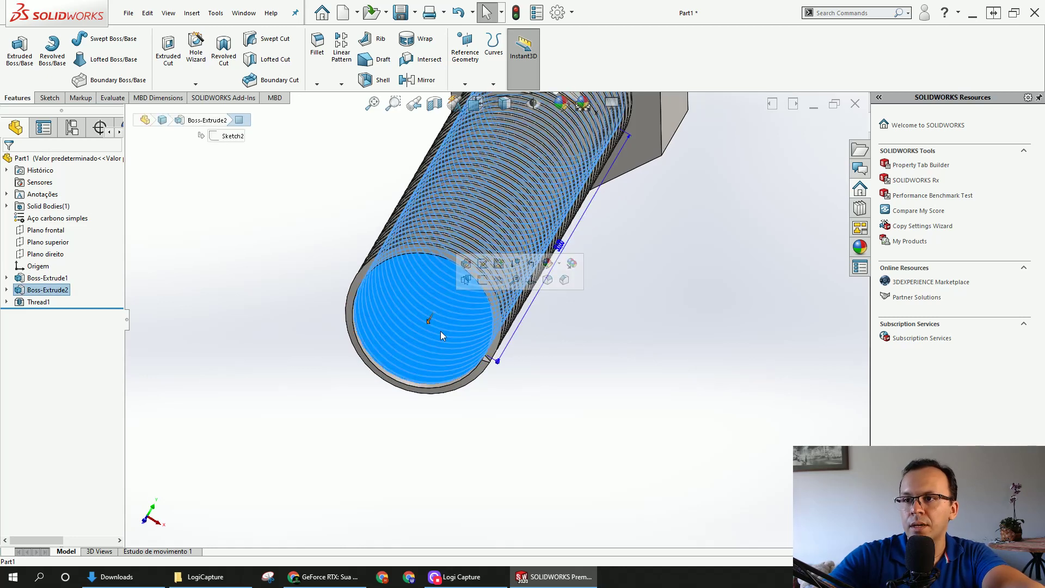
{"action": "left_click", "coordinate": [445, 354]}
{"action": "left_click", "coordinate": [428, 324]}
{"action": "left_click", "coordinate": [479, 292]}
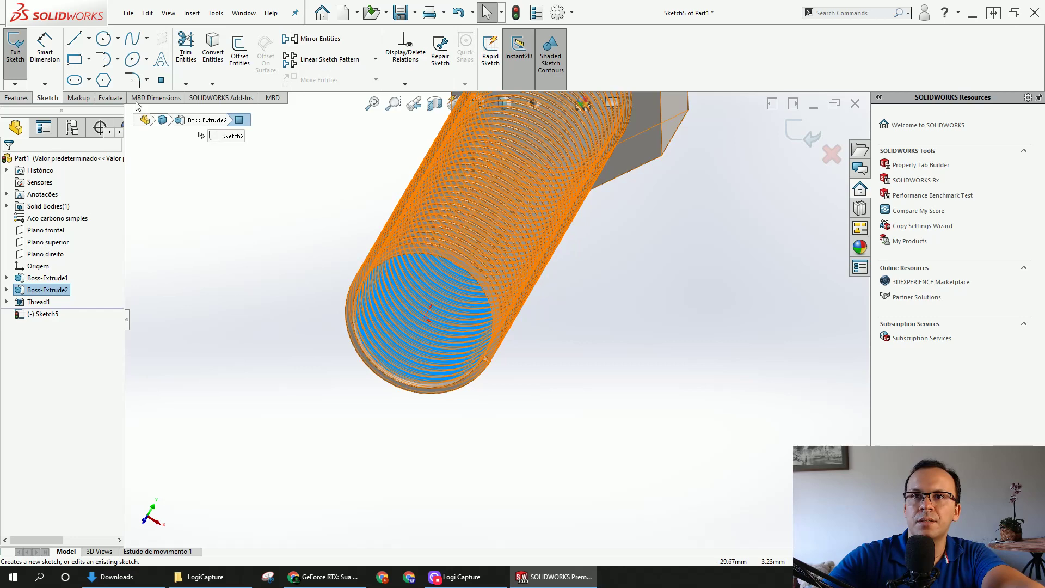
- Draw a circle from the end-face centre, wider than the shank
{"action": "left_click", "coordinate": [103, 38]}
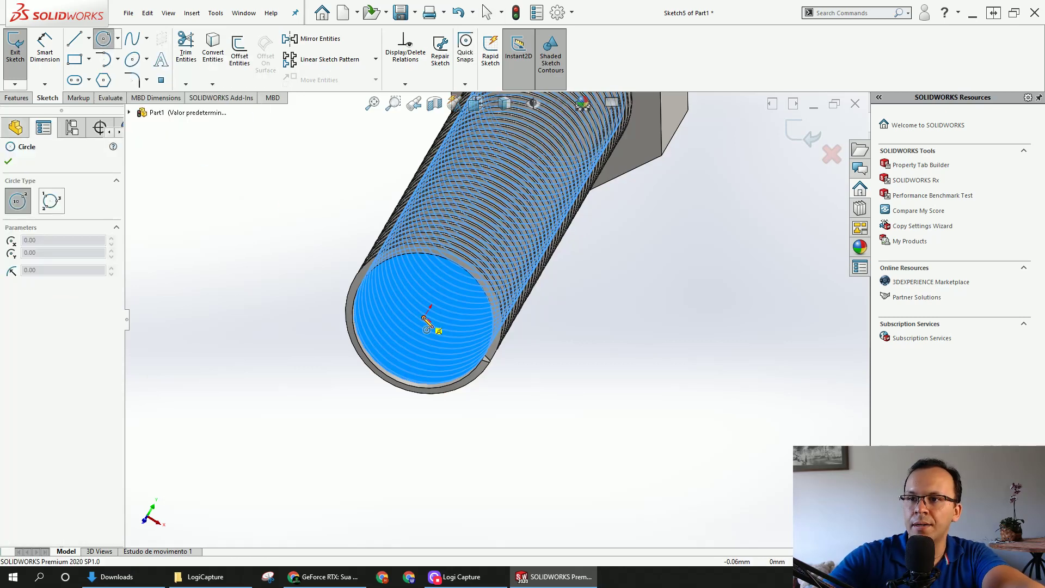
{"action": "left_click_drag", "start_coordinate": [424, 319], "coordinate": [571, 272]}
{"action": "scroll", "coordinate": [569, 288], "scroll_direction": "up", "scroll_amount": 3}
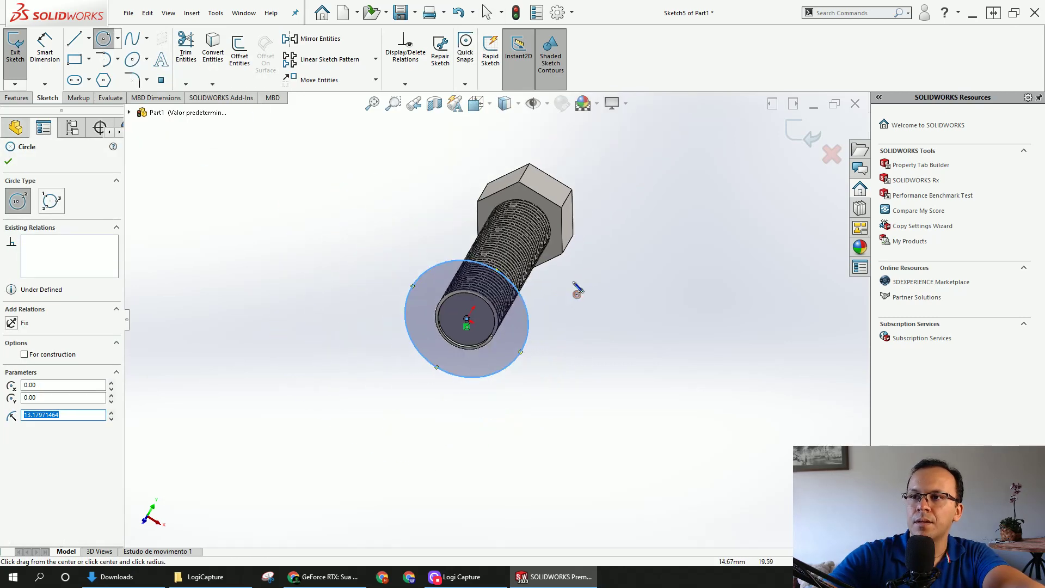
- Make the end-face circle coincident with the hex head's top-right corner, fully defining Sketch5
{"action": "middle_click_drag", "start_coordinate": [577, 291], "coordinate": [583, 252]}
{"action": "key", "text": "Escape"}
{"action": "key", "text": "Escape"}
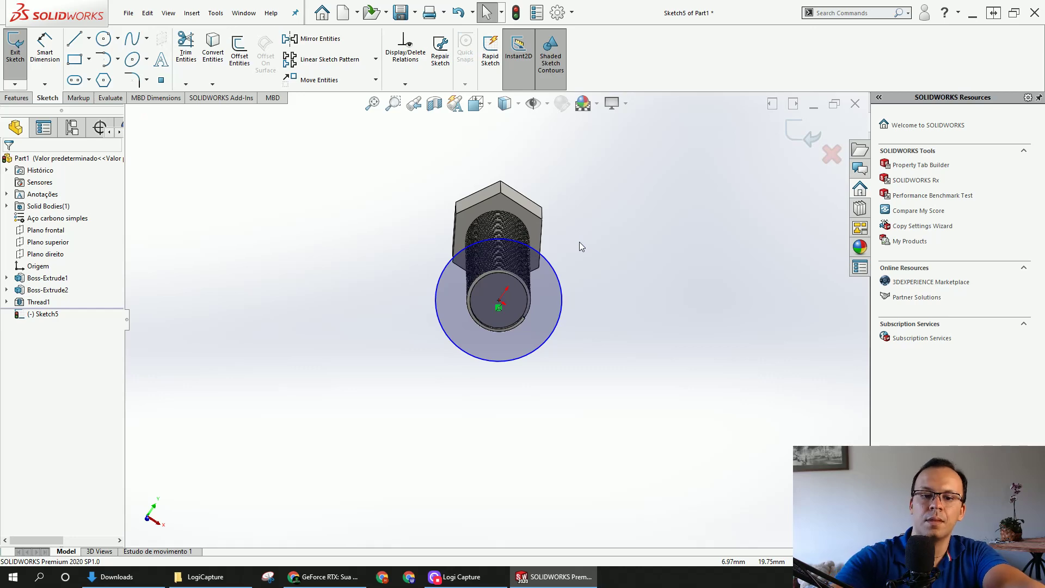
{"action": "key", "text": "ctrl+8"}
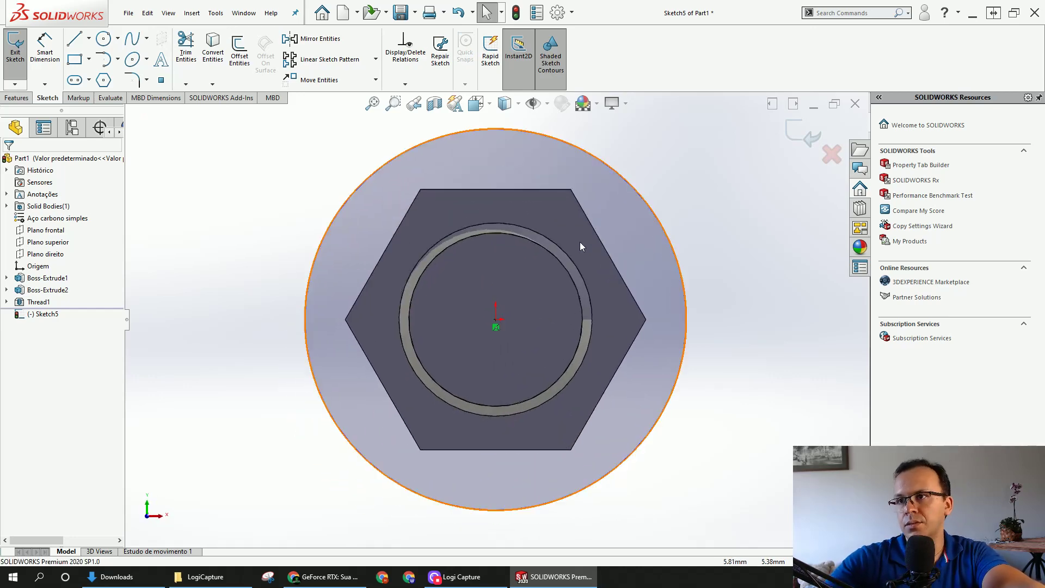
{"action": "left_click", "coordinate": [598, 160]}
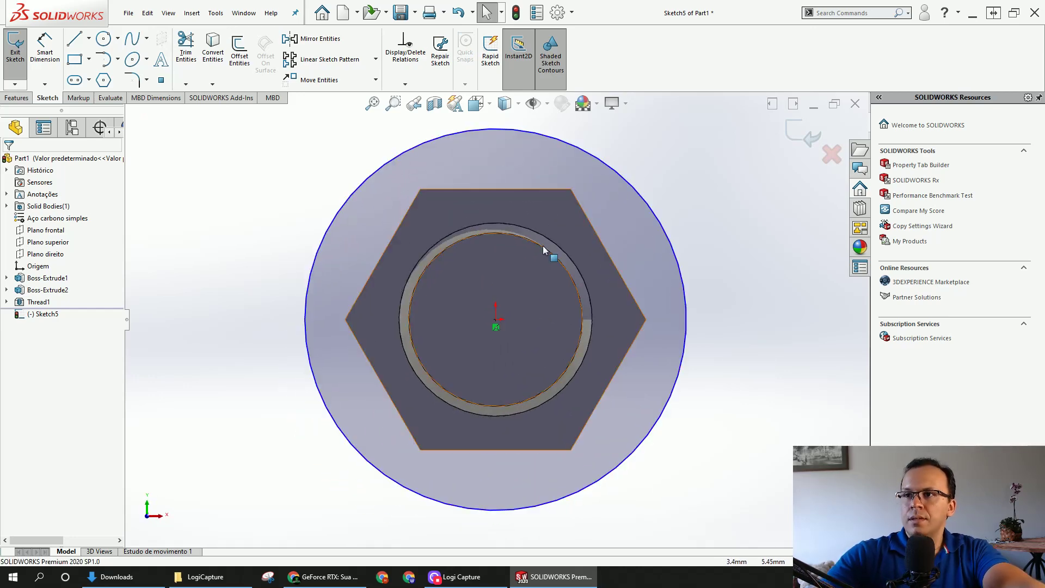
{"action": "scroll", "coordinate": [538, 261], "scroll_direction": "up", "scroll_amount": 3}
{"action": "scroll", "coordinate": [536, 251], "scroll_direction": "down", "scroll_amount": 2}
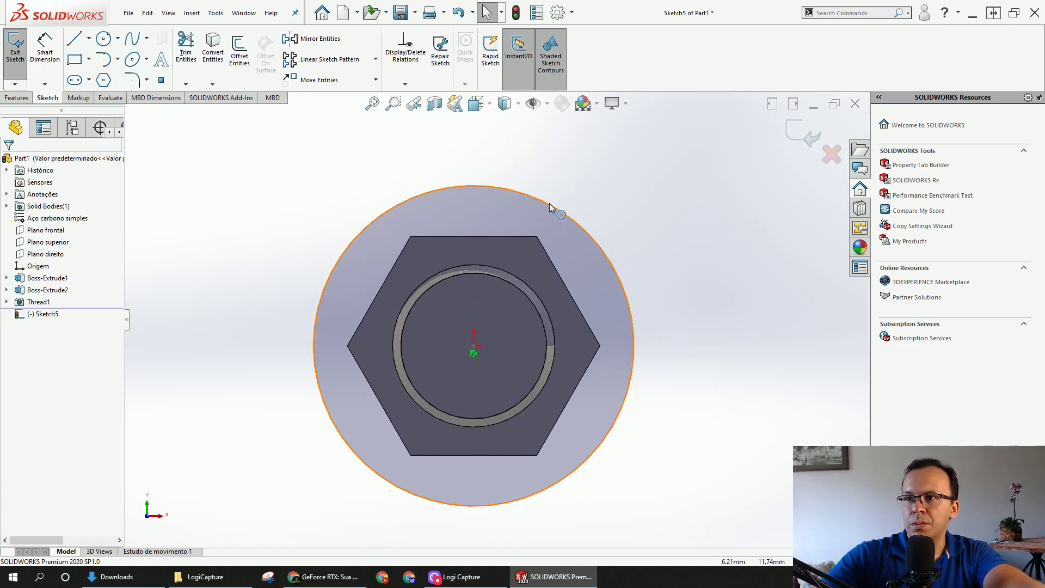
{"action": "left_click", "coordinate": [537, 236]}
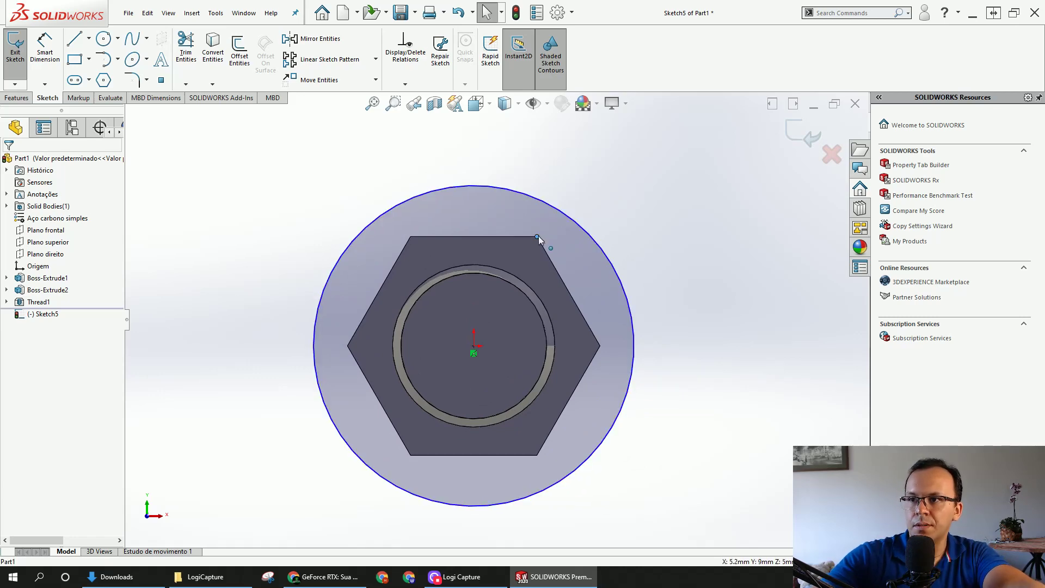
{"action": "left_click", "coordinate": [552, 207], "text": "ctrl"}
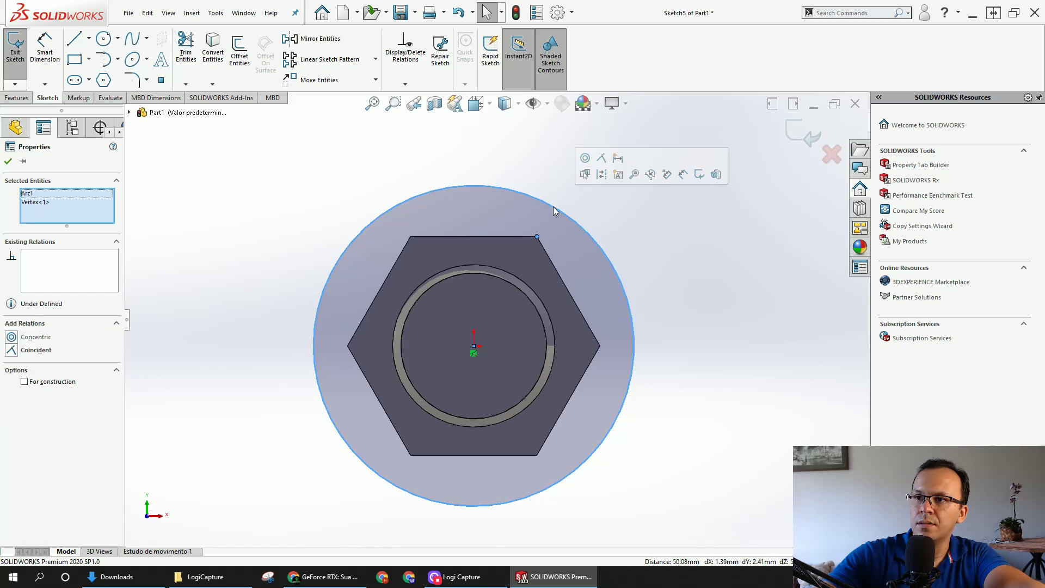
{"action": "left_click", "coordinate": [601, 159]}
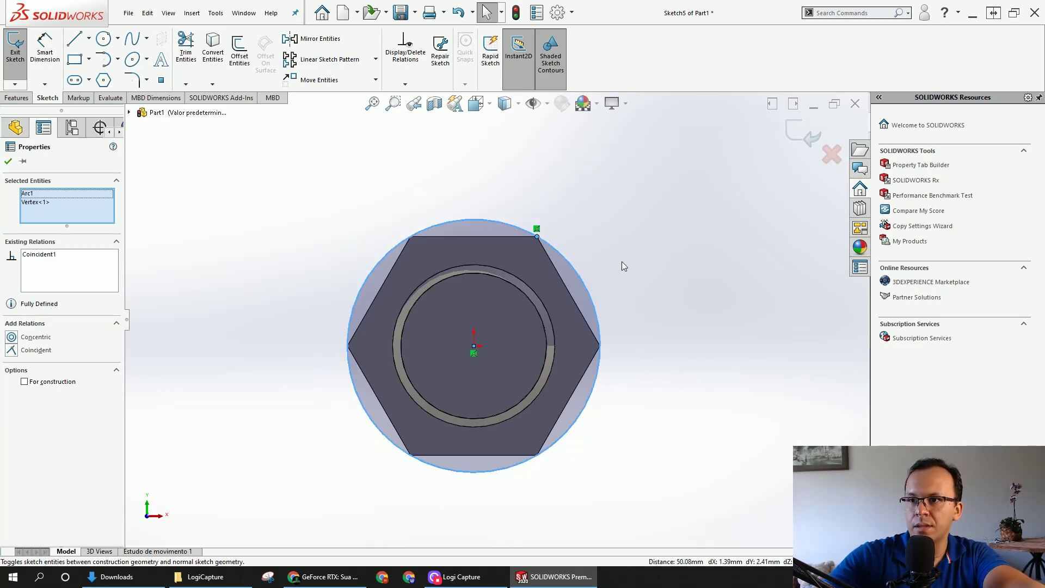
{"action": "key", "text": "ctrl+7"}
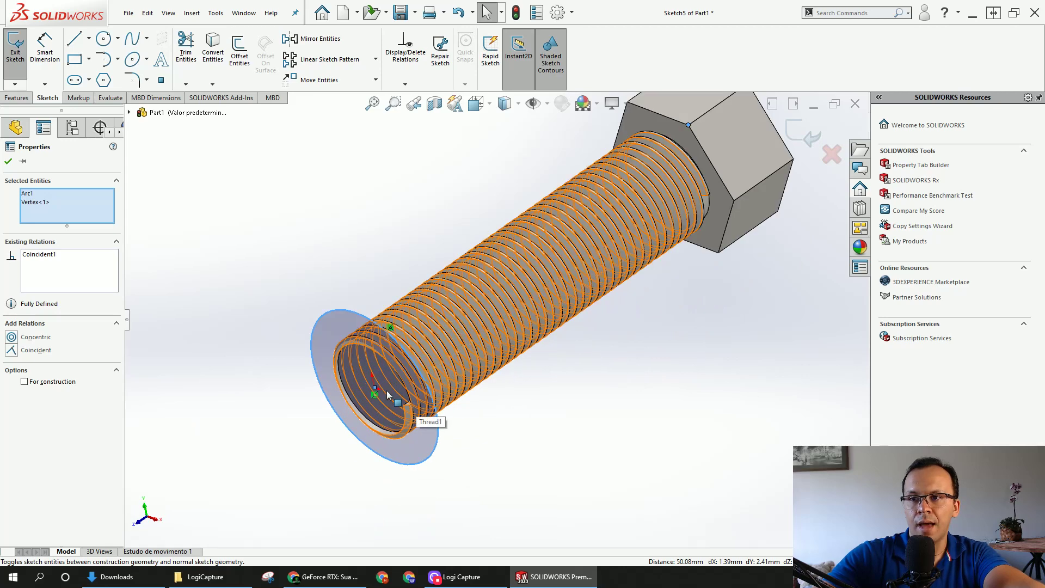
{"action": "key", "text": "Escape"}
- Cut-extrude the end-face circle Through All, reversed to point away from the bolt
{"action": "left_click", "coordinate": [17, 98]}
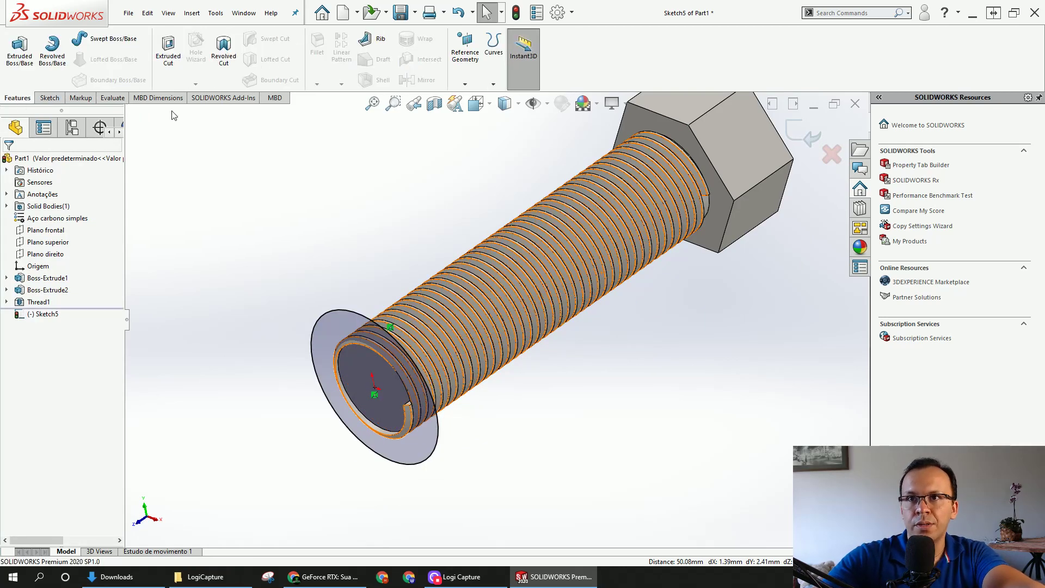
{"action": "left_click", "coordinate": [171, 71]}
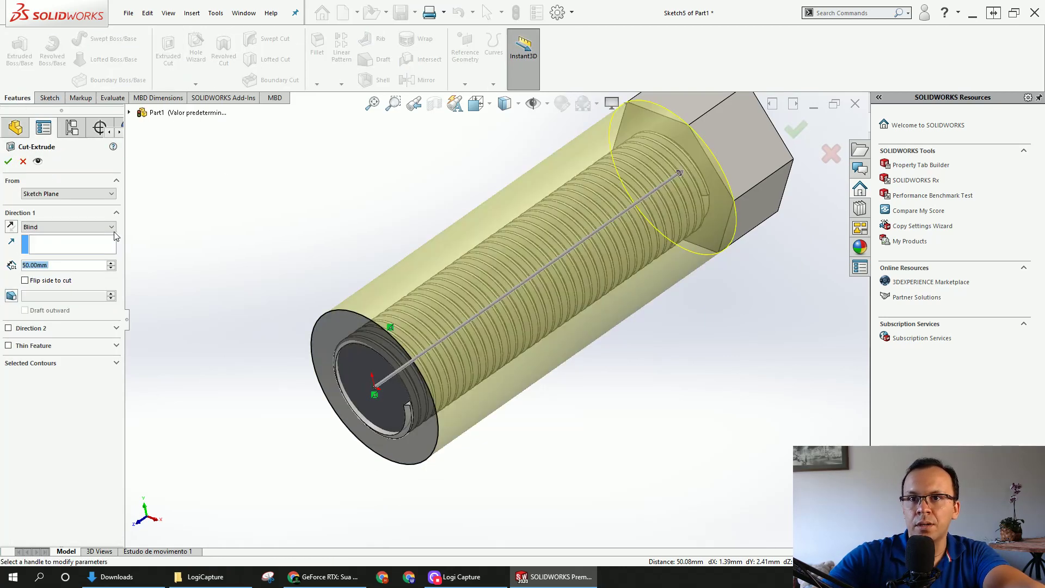
{"action": "left_click", "coordinate": [13, 229]}
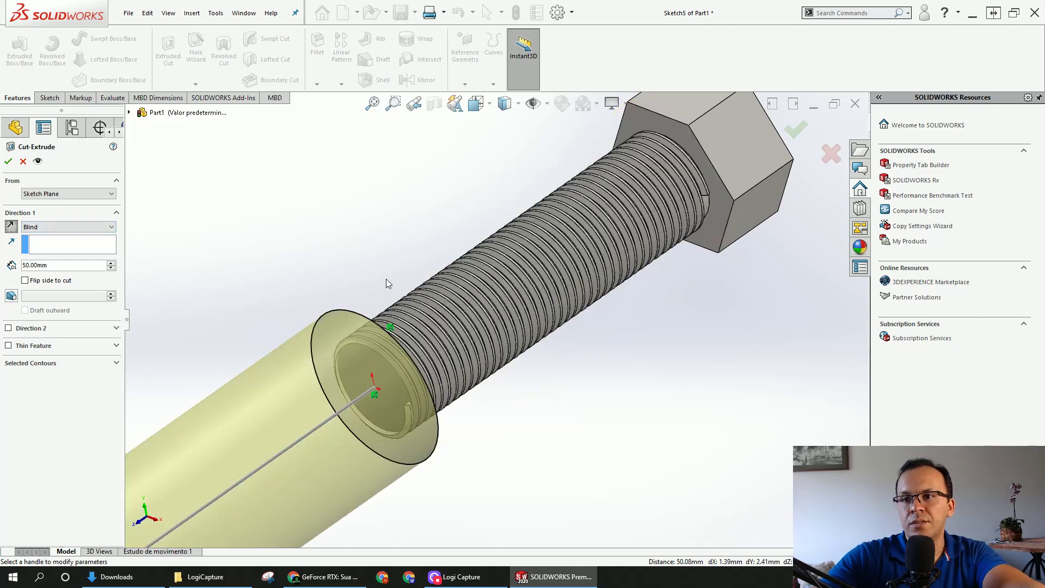
{"action": "scroll", "coordinate": [425, 349], "scroll_direction": "up", "scroll_amount": 3}
{"action": "scroll", "coordinate": [476, 365], "scroll_direction": "down", "scroll_amount": 3}
{"action": "middle_click_drag", "start_coordinate": [412, 198], "coordinate": [544, 212]}
{"action": "scroll", "coordinate": [573, 208], "scroll_direction": "up", "scroll_amount": 3}
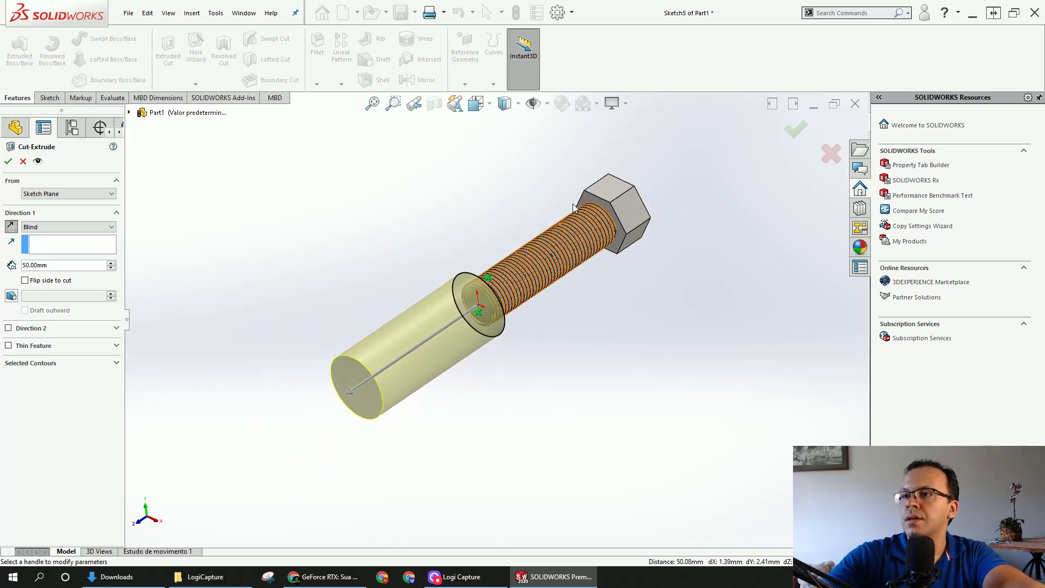
{"action": "scroll", "coordinate": [482, 275], "scroll_direction": "down", "scroll_amount": 2}
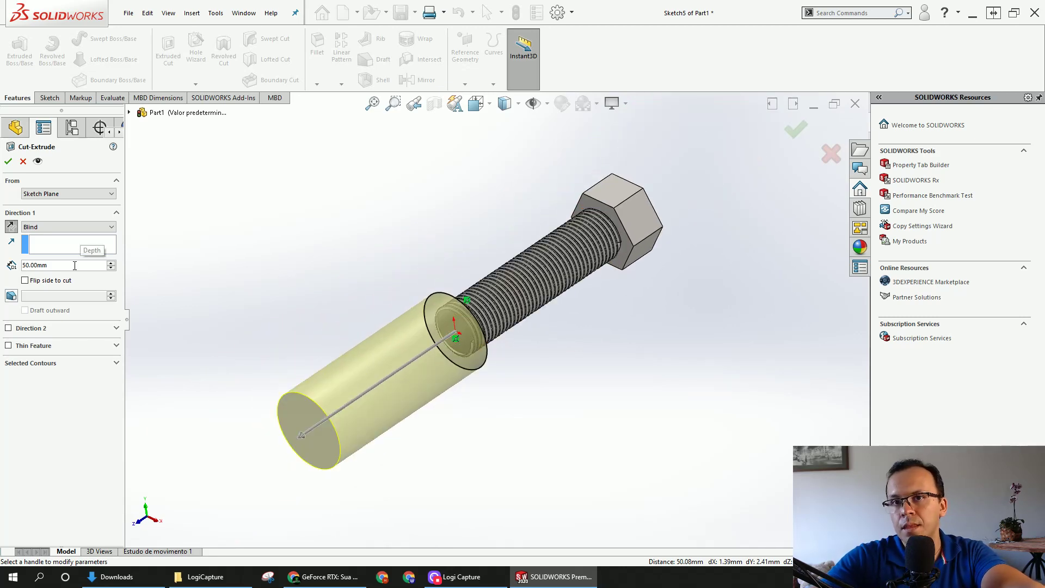
{"action": "left_click", "coordinate": [52, 227]}
{"action": "left_click", "coordinate": [52, 245]}
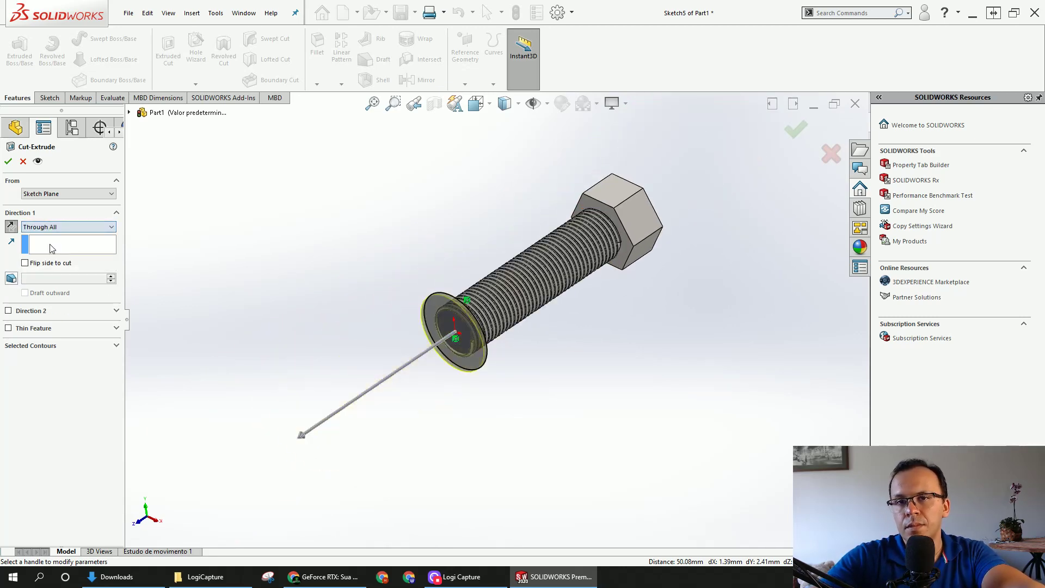
{"action": "left_click", "coordinate": [8, 163]}
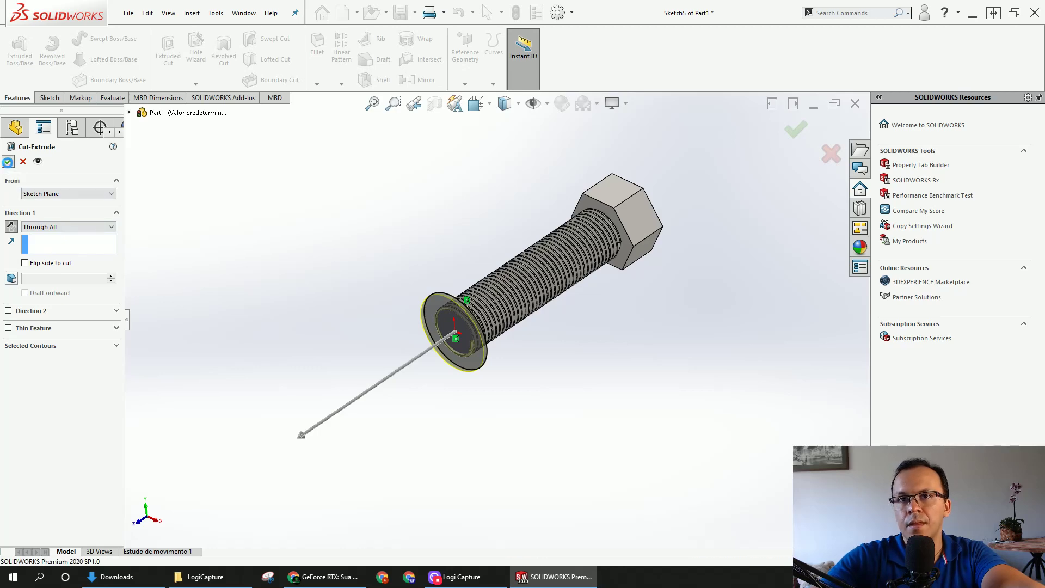
- Start a new sketch on the hex head face beside the shank
{"action": "scroll", "coordinate": [458, 318], "scroll_direction": "down", "scroll_amount": 5}
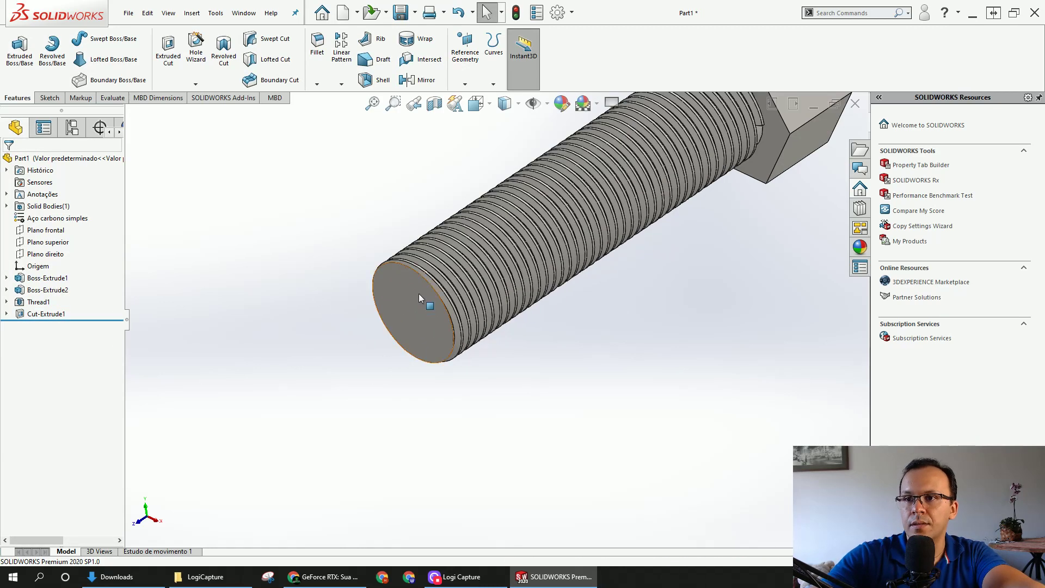
{"action": "scroll", "coordinate": [423, 275], "scroll_direction": "up", "scroll_amount": 4}
{"action": "middle_click_drag", "start_coordinate": [423, 275], "coordinate": [531, 283]}
{"action": "scroll", "coordinate": [619, 196], "scroll_direction": "down", "scroll_amount": 6}
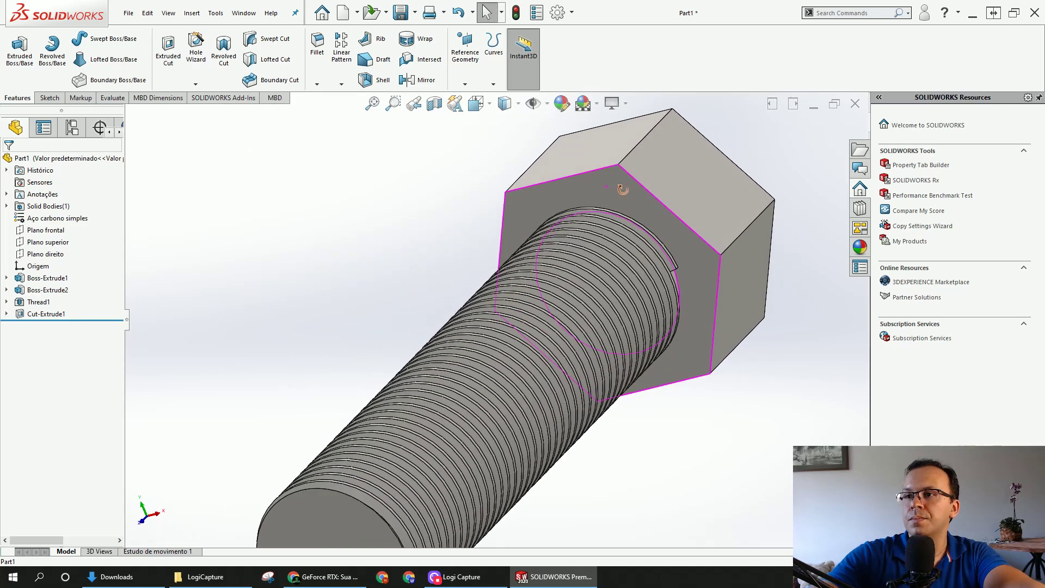
{"action": "left_click", "coordinate": [618, 196]}
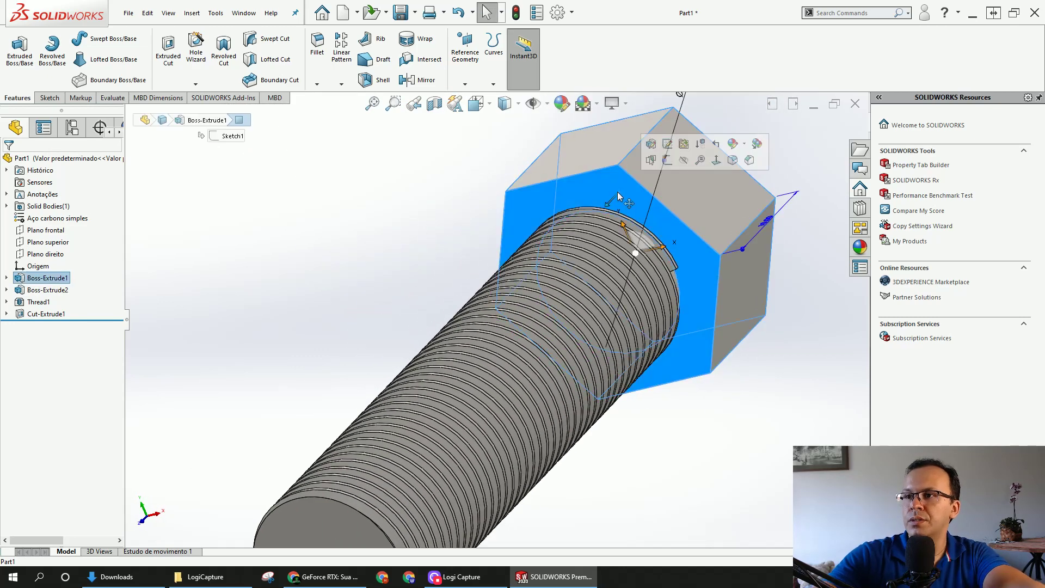
{"action": "left_click", "coordinate": [667, 160]}
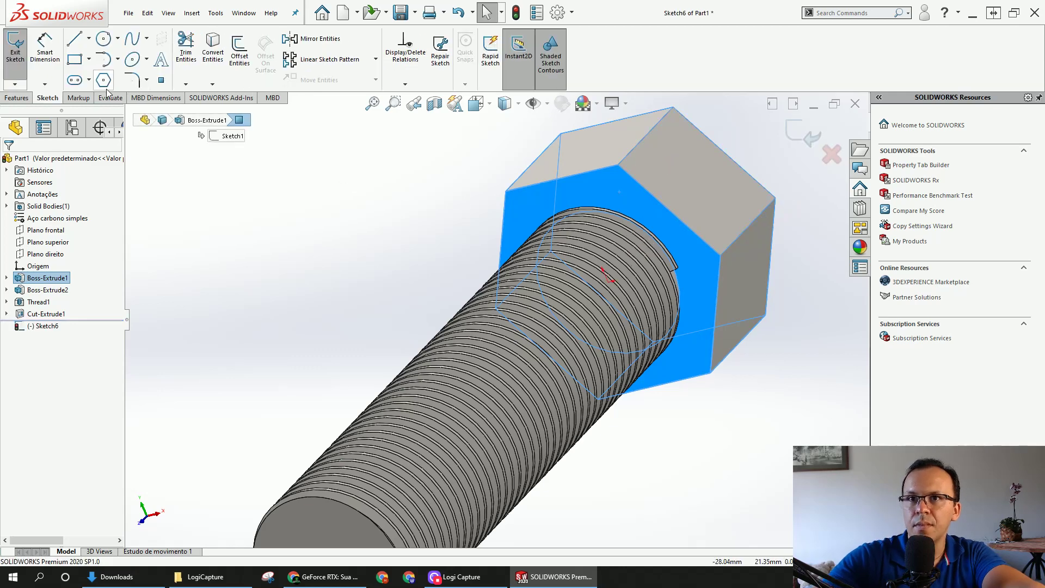
- Draw an origin-centred circle and make it tangent to a hexagon edge
{"action": "left_click", "coordinate": [103, 40]}
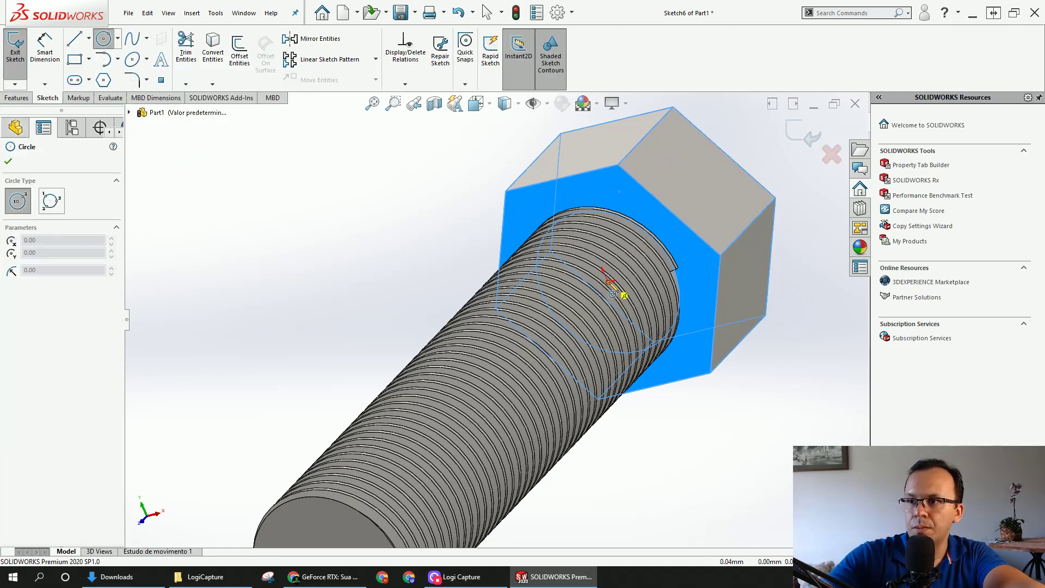
{"action": "left_click", "coordinate": [609, 282]}
{"action": "left_click", "coordinate": [649, 212]}
{"action": "key", "text": "Escape"}
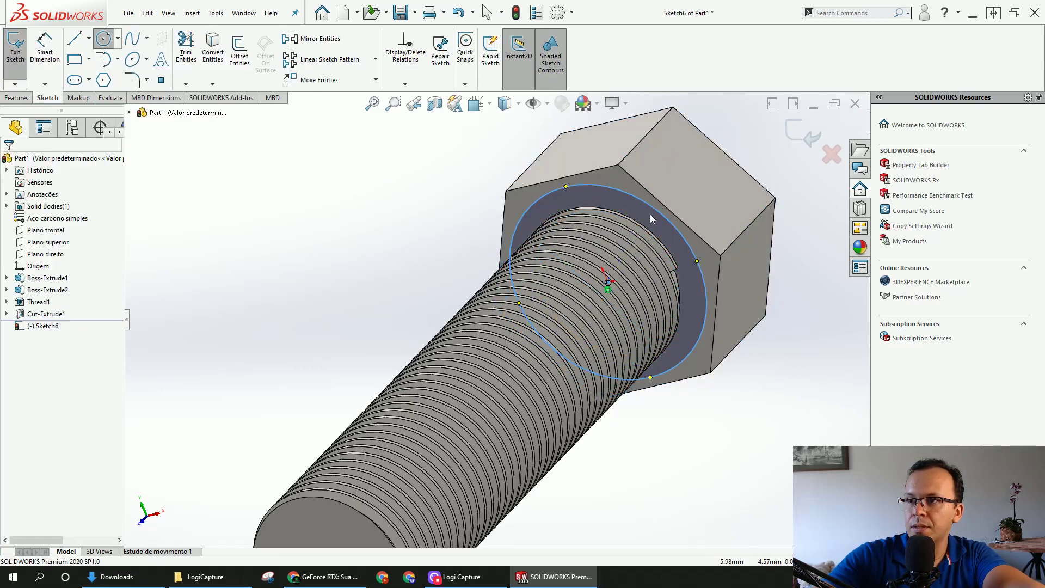
{"action": "left_click", "coordinate": [657, 208]}
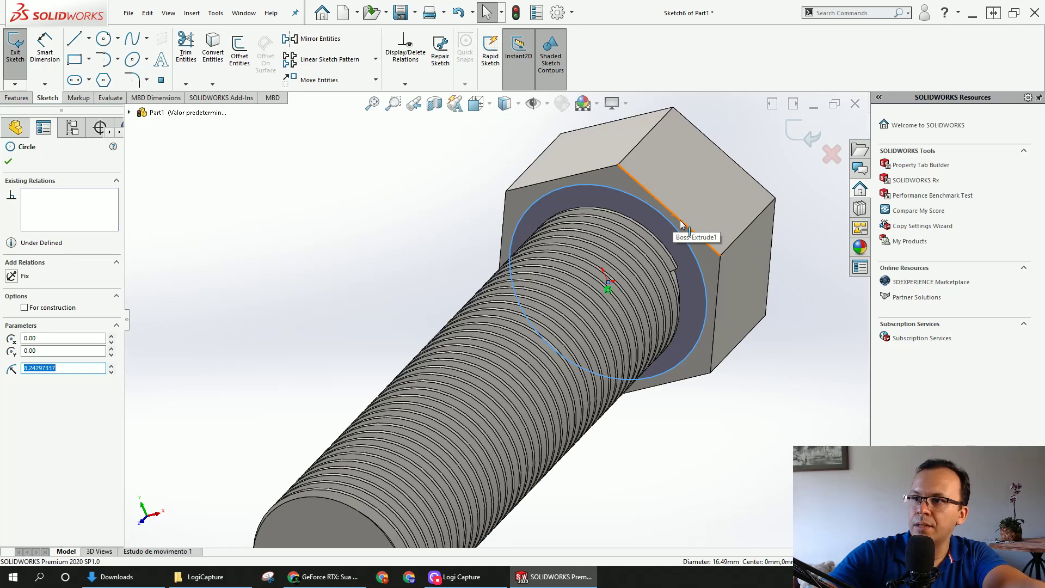
{"action": "left_click", "coordinate": [680, 222], "text": "ctrl"}
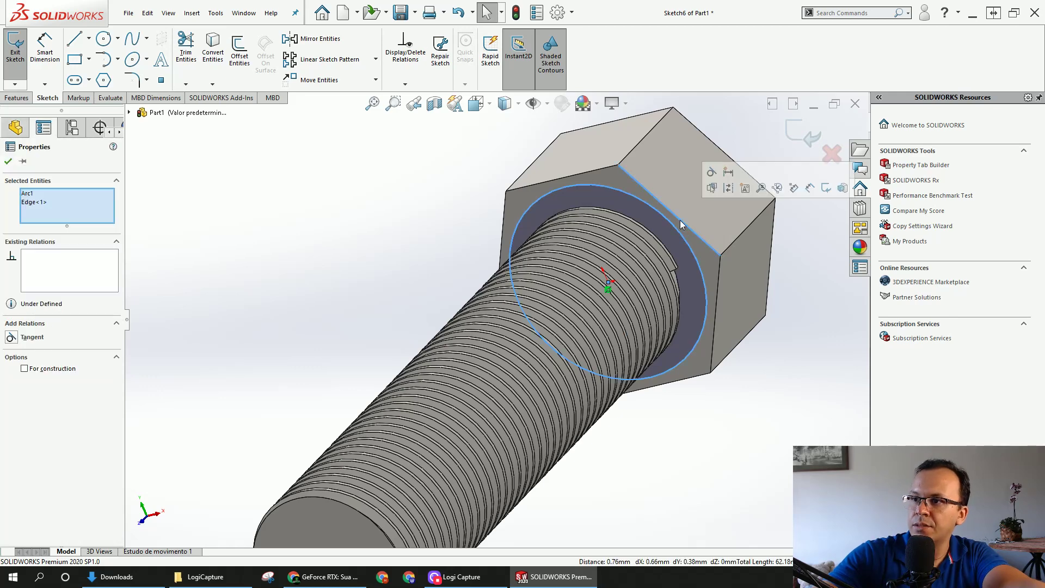
{"action": "left_click", "coordinate": [711, 173]}
{"action": "key", "text": "Escape"}
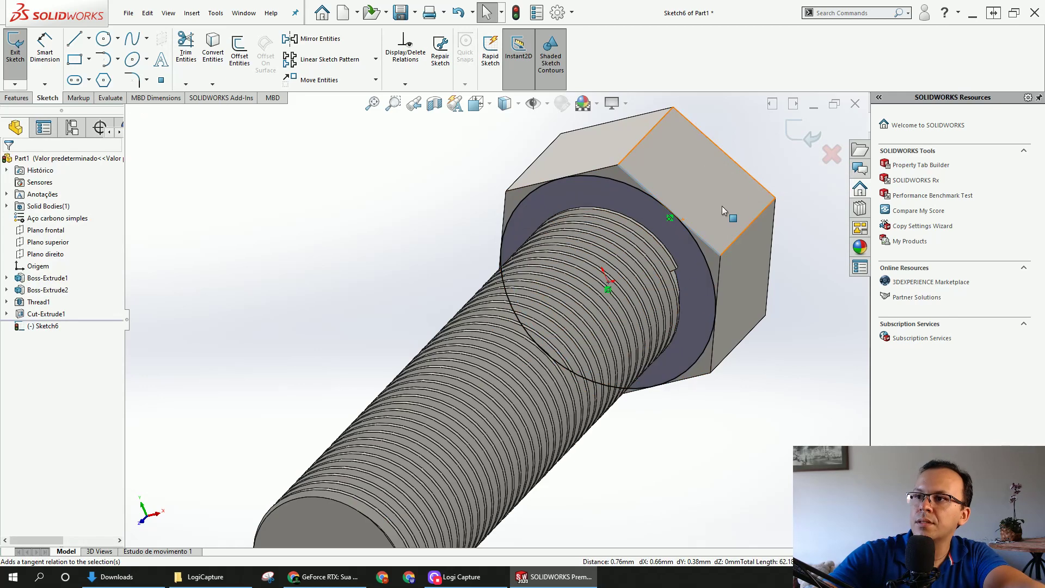
{"action": "scroll", "coordinate": [653, 176], "scroll_direction": "up", "scroll_amount": 1}
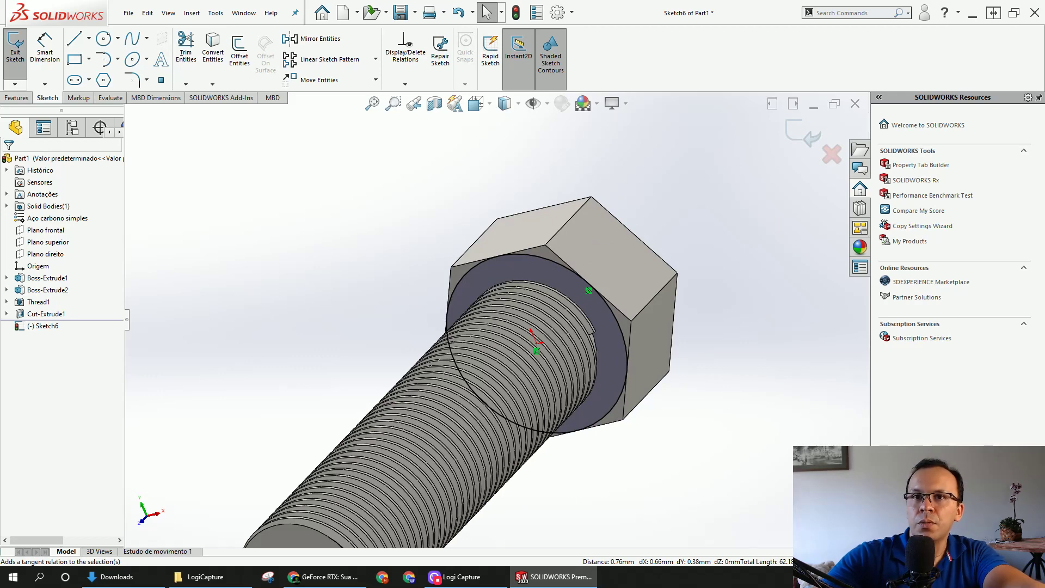
- Extrude-cut the sketch Blind 50 mm with Flip side to cut and a 45° draft
{"action": "left_click", "coordinate": [17, 98]}
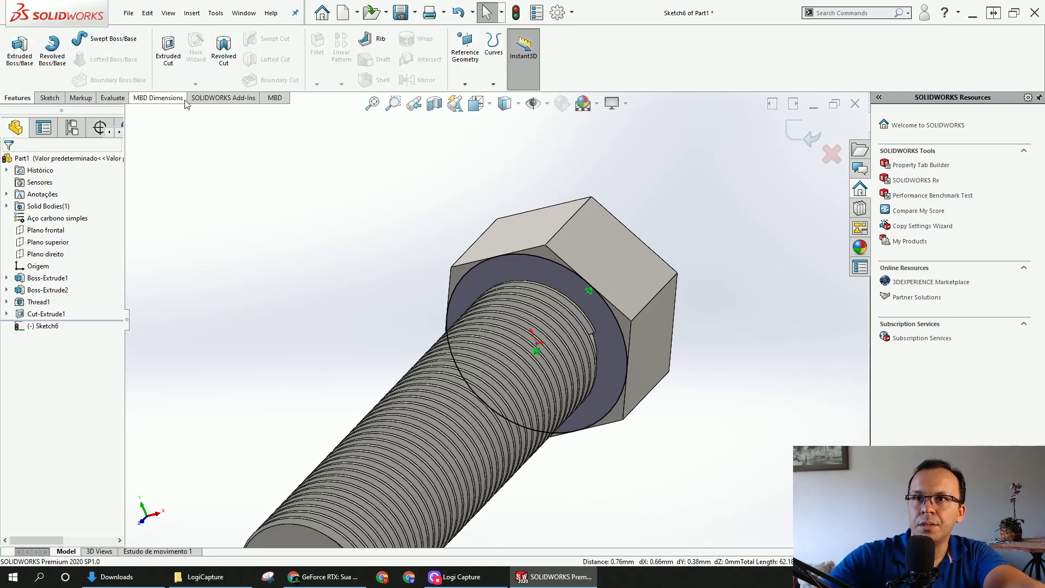
{"action": "left_click", "coordinate": [169, 69]}
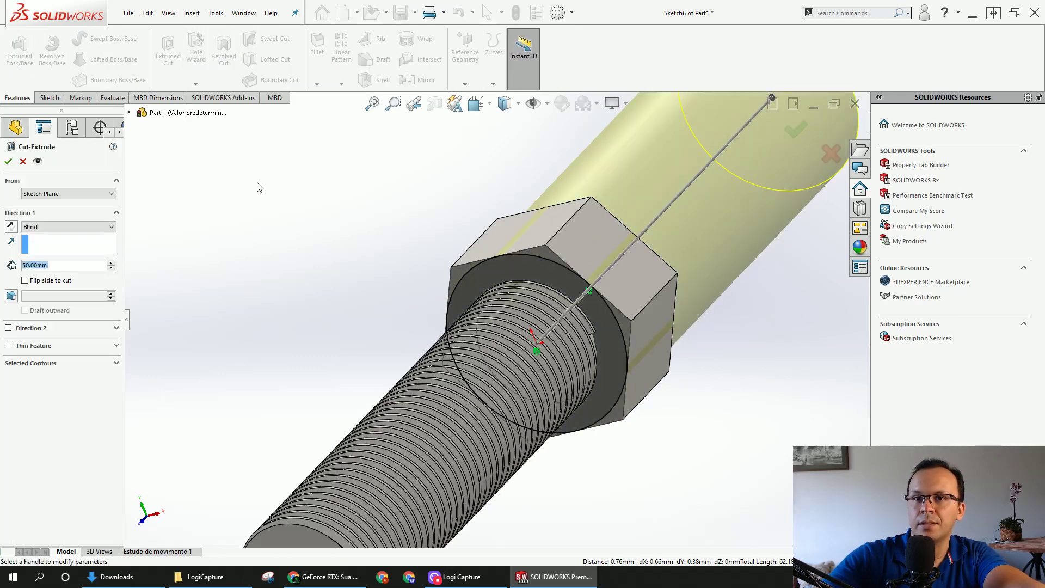
{"action": "left_click", "coordinate": [11, 296]}
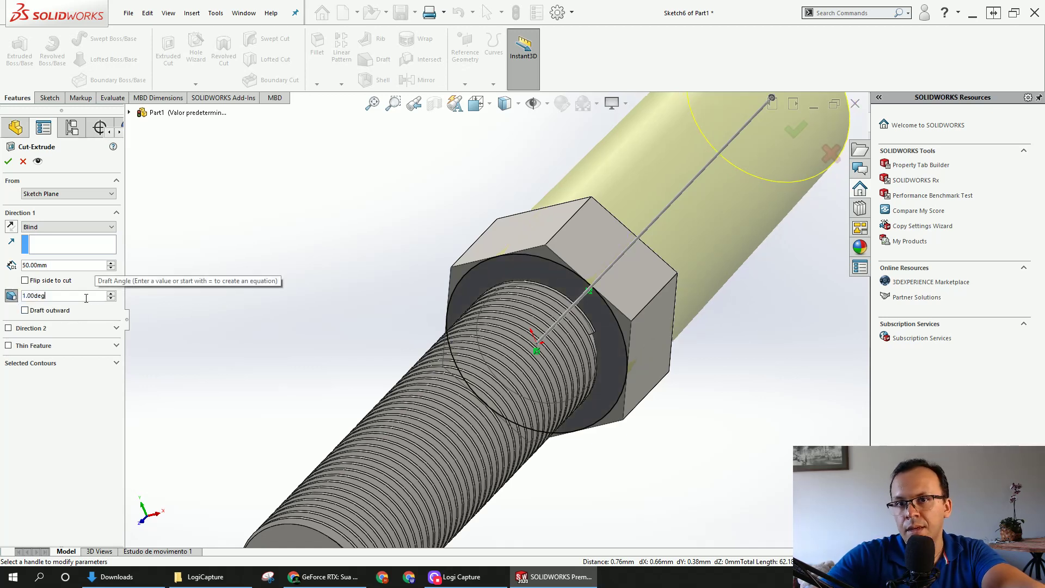
{"action": "type", "text": "45"}
{"action": "key", "text": "Return"}
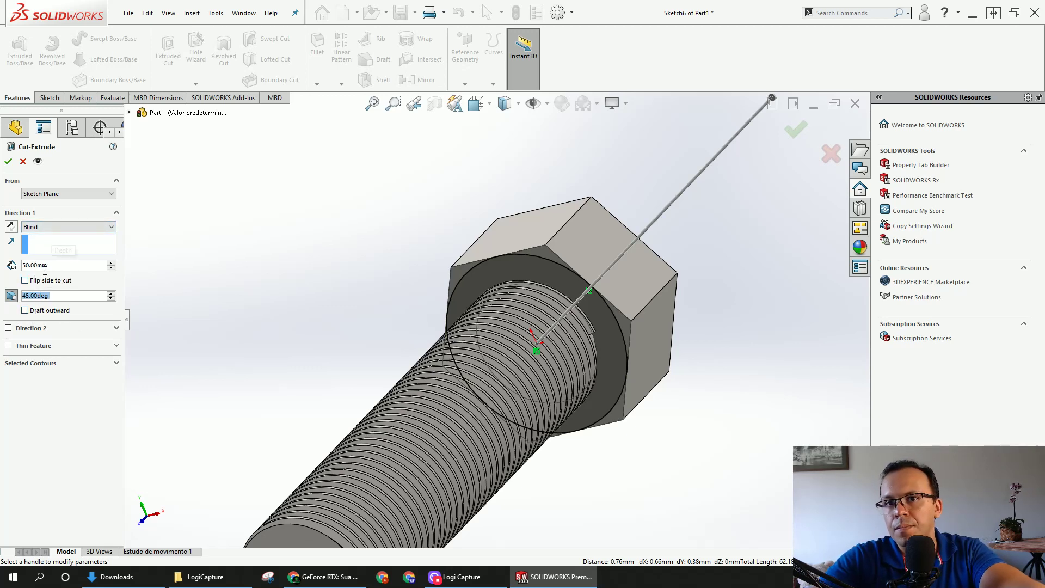
{"action": "left_click", "coordinate": [25, 281]}
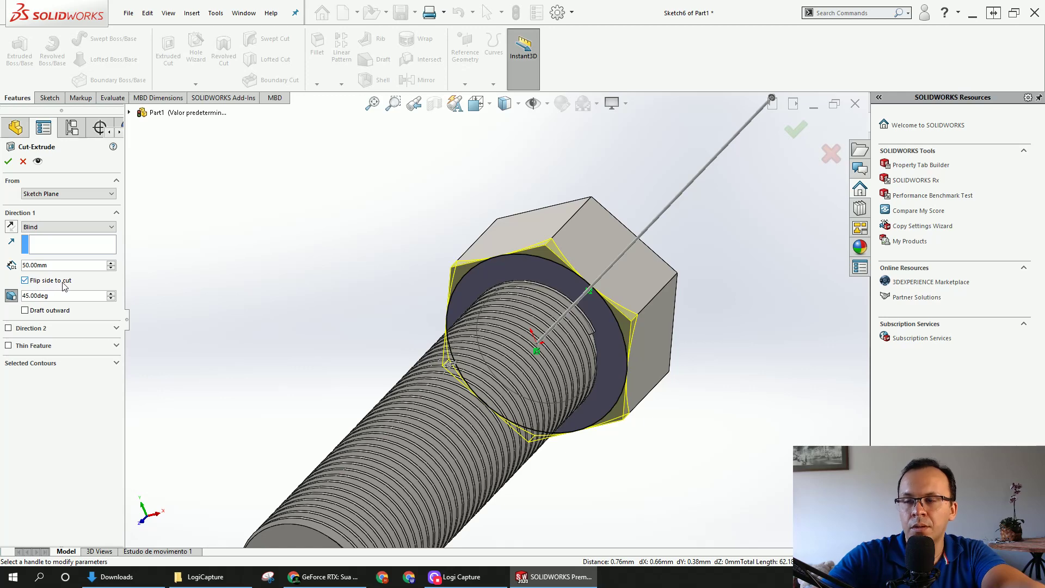
{"action": "scroll", "coordinate": [619, 322], "scroll_direction": "up", "scroll_amount": 3}
{"action": "scroll", "coordinate": [538, 330], "scroll_direction": "down", "scroll_amount": 4}
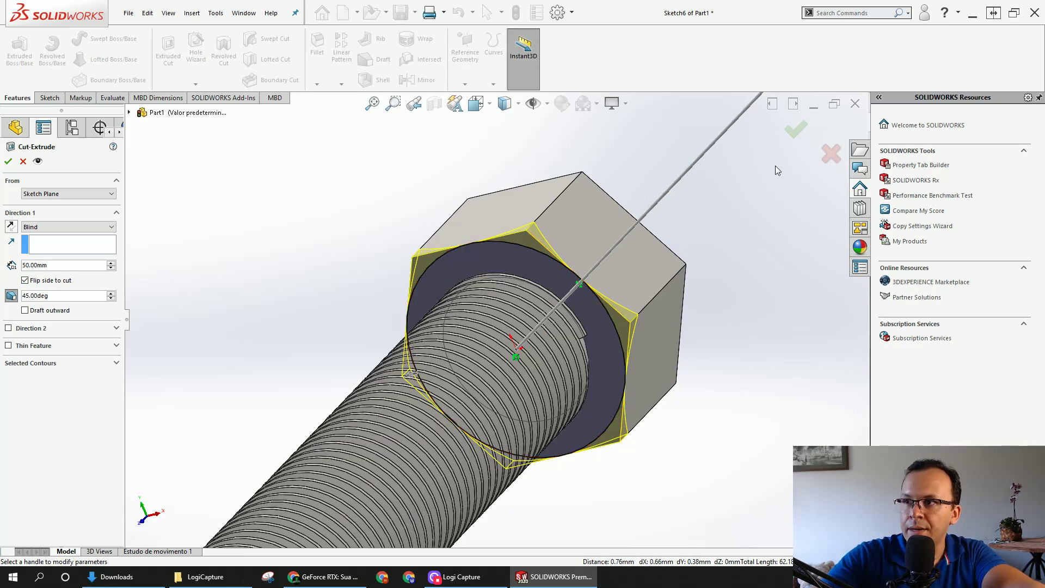
{"action": "left_click", "coordinate": [795, 135]}
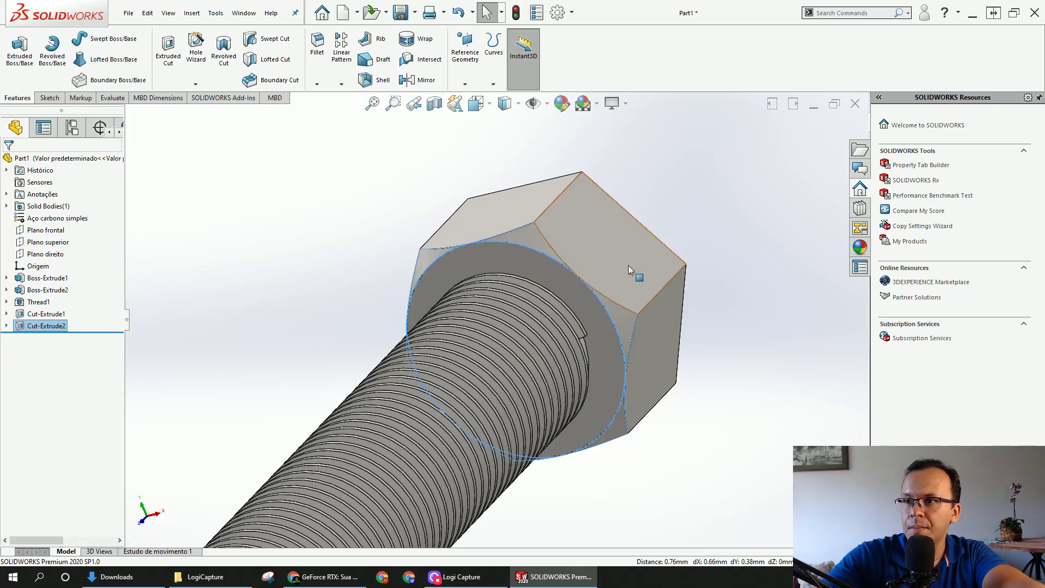
- Start a new sketch on the outer face of the hex head
{"action": "scroll", "coordinate": [616, 282], "scroll_direction": "up", "scroll_amount": 3}
{"action": "middle_click_drag", "start_coordinate": [616, 282], "coordinate": [527, 413]}
{"action": "left_click", "coordinate": [611, 272]}
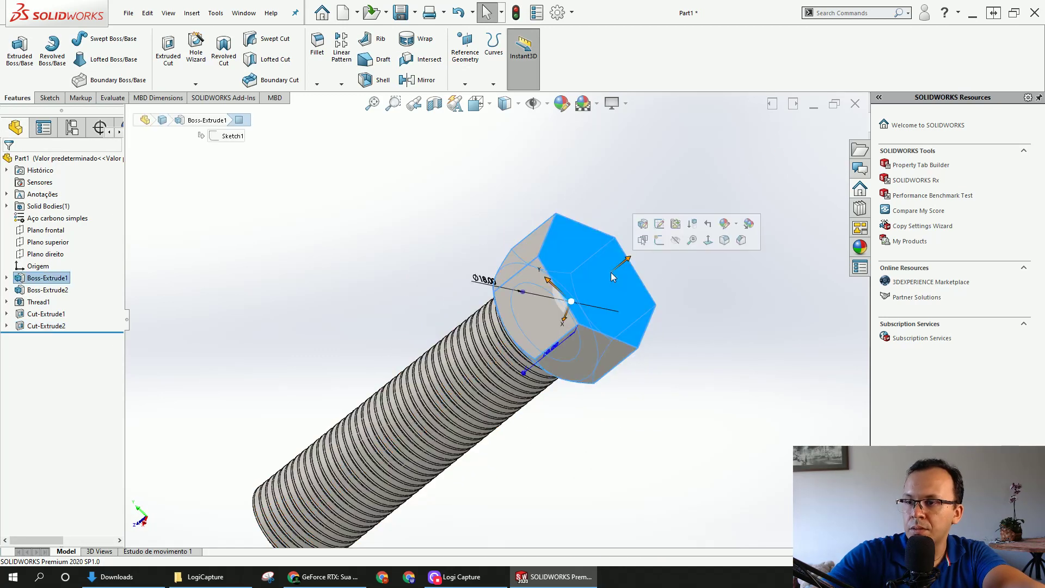
{"action": "left_click", "coordinate": [609, 285]}
{"action": "left_click", "coordinate": [609, 278]}
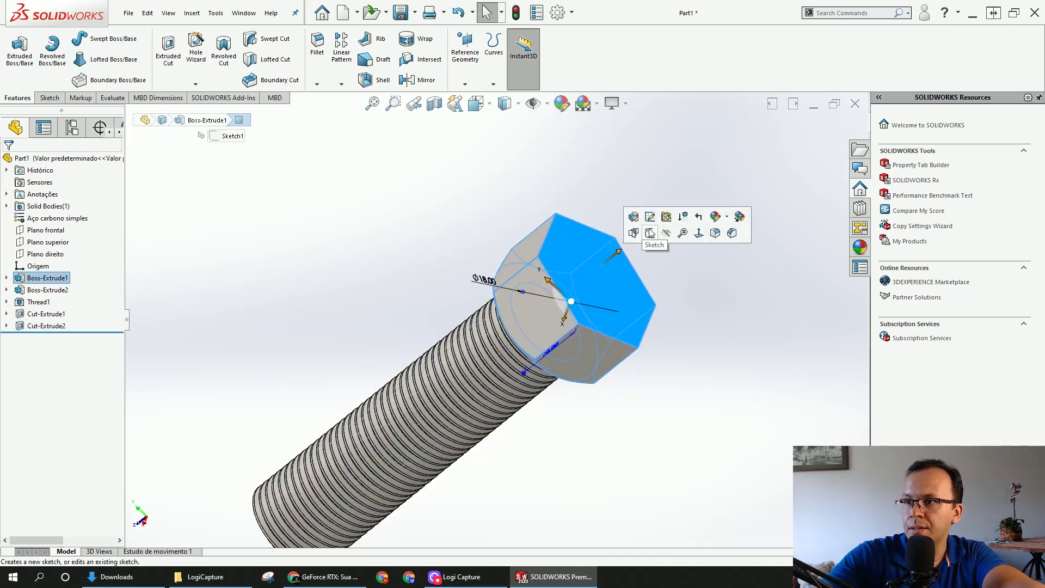
{"action": "left_click", "coordinate": [649, 233]}
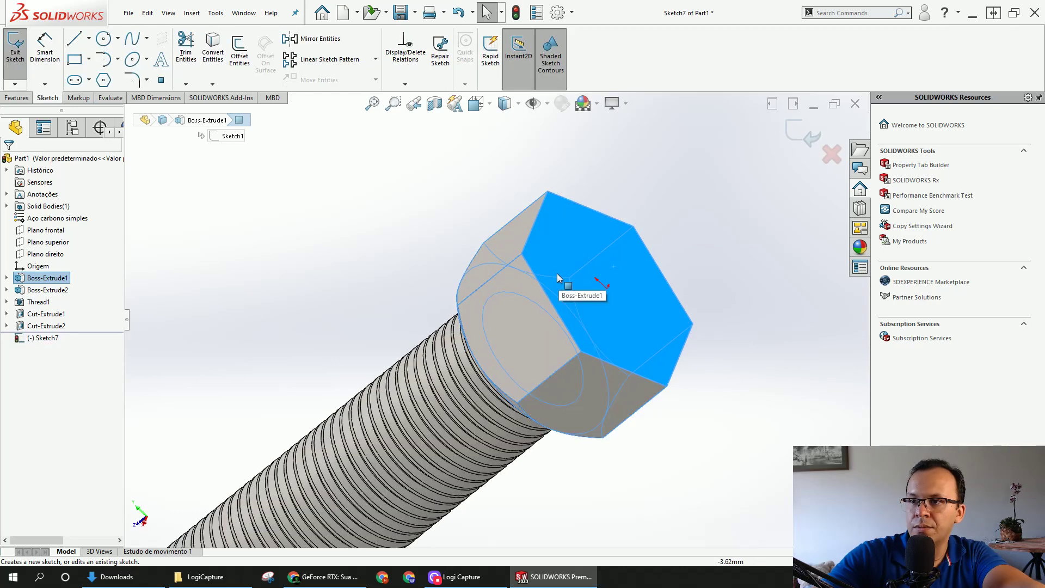
- View the sketch face-on and draw a circle centred on the origin
{"action": "middle_click_drag", "start_coordinate": [514, 303], "coordinate": [554, 248]}
{"action": "left_click", "coordinate": [553, 234]}
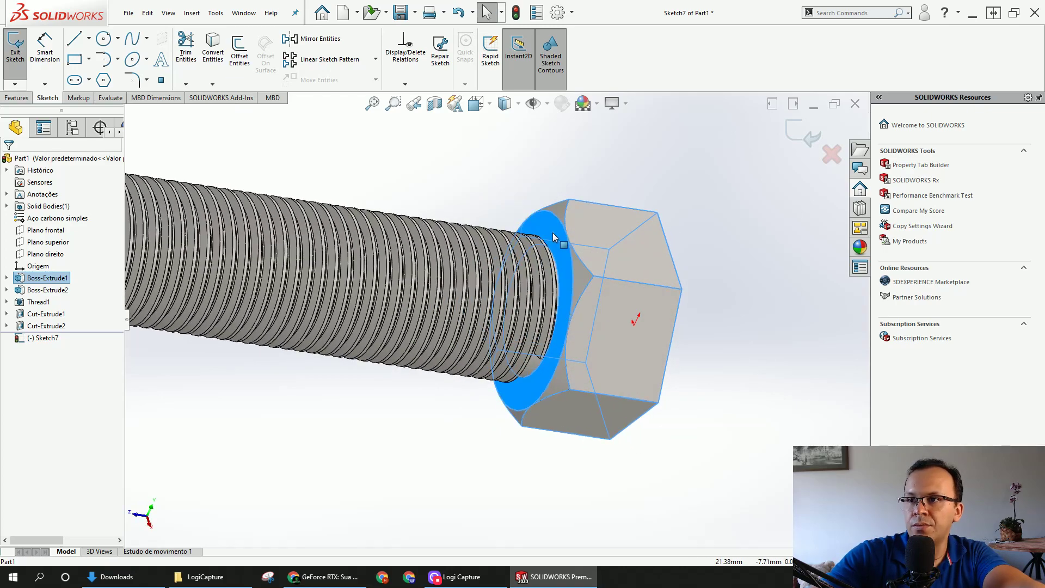
{"action": "key", "text": "Escape"}
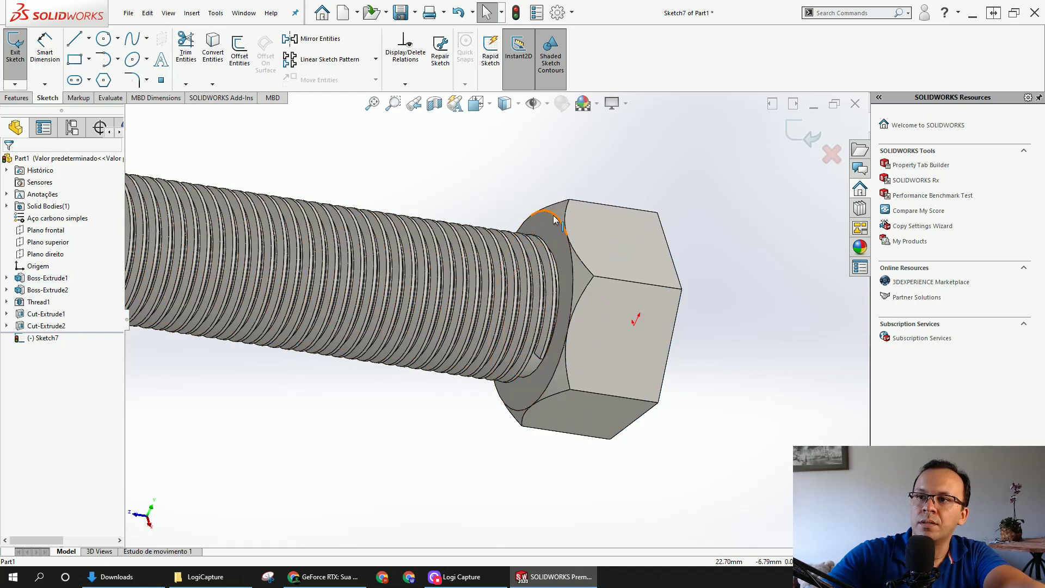
{"action": "key", "text": "ctrl+8"}
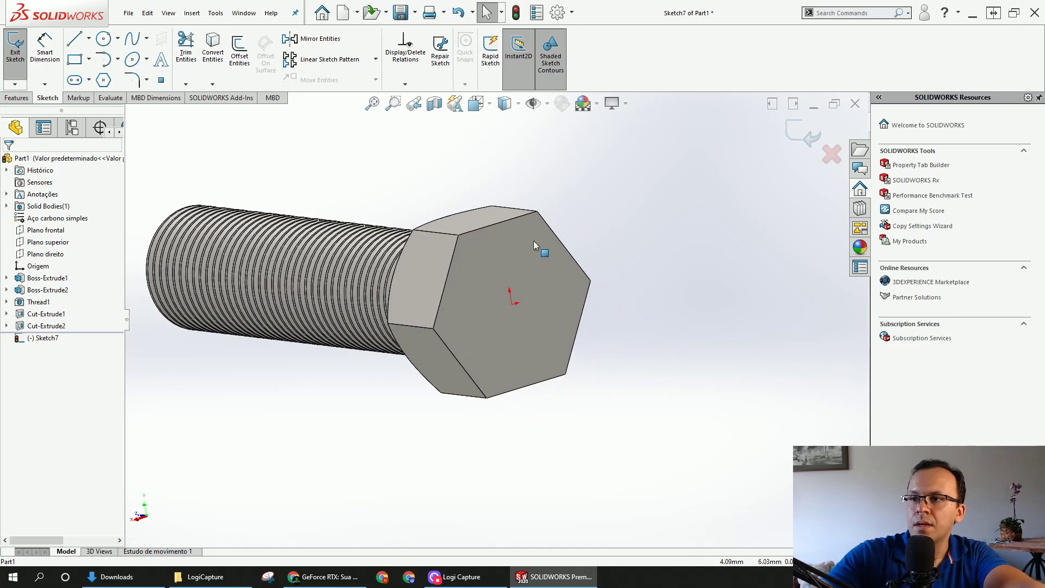
{"action": "left_click", "coordinate": [103, 38]}
{"action": "left_click", "coordinate": [499, 298]}
{"action": "left_click", "coordinate": [559, 231]}
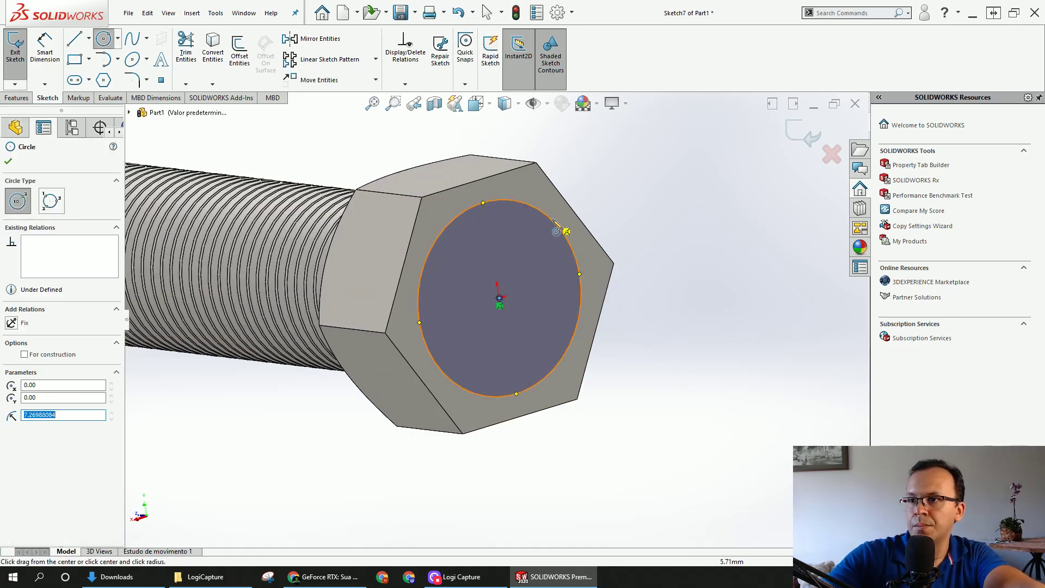
{"action": "key", "text": "Escape"}
- Make the circle tangent to a hex head edge
{"action": "left_click", "coordinate": [561, 231]}
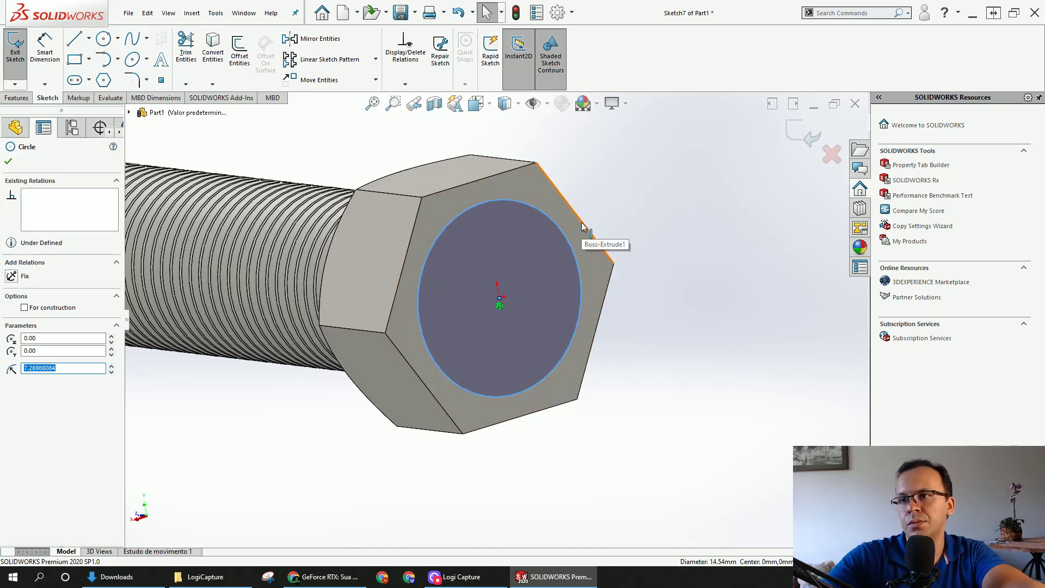
{"action": "key", "text": "Escape"}
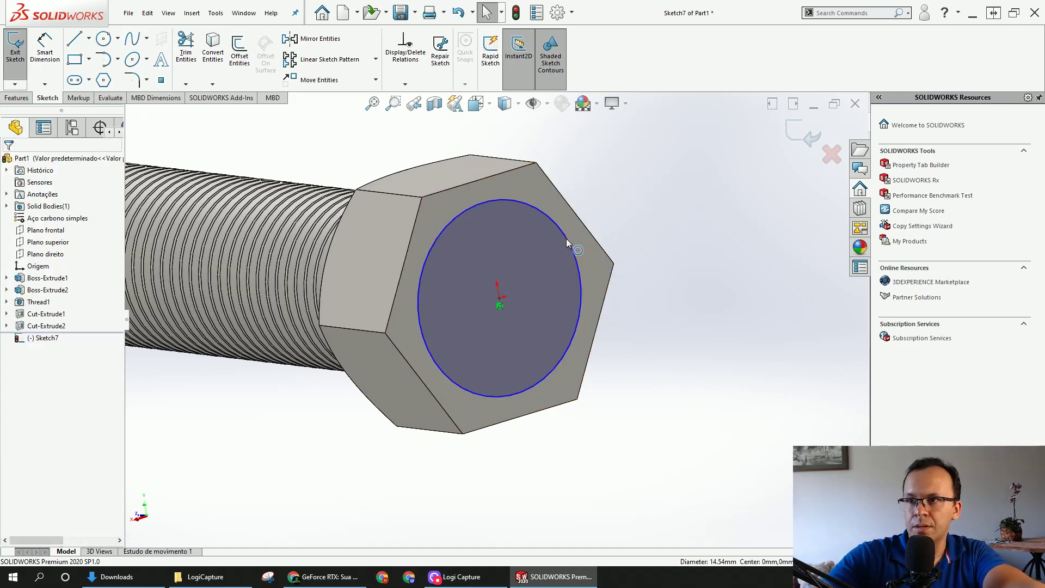
{"action": "left_click", "coordinate": [566, 240]}
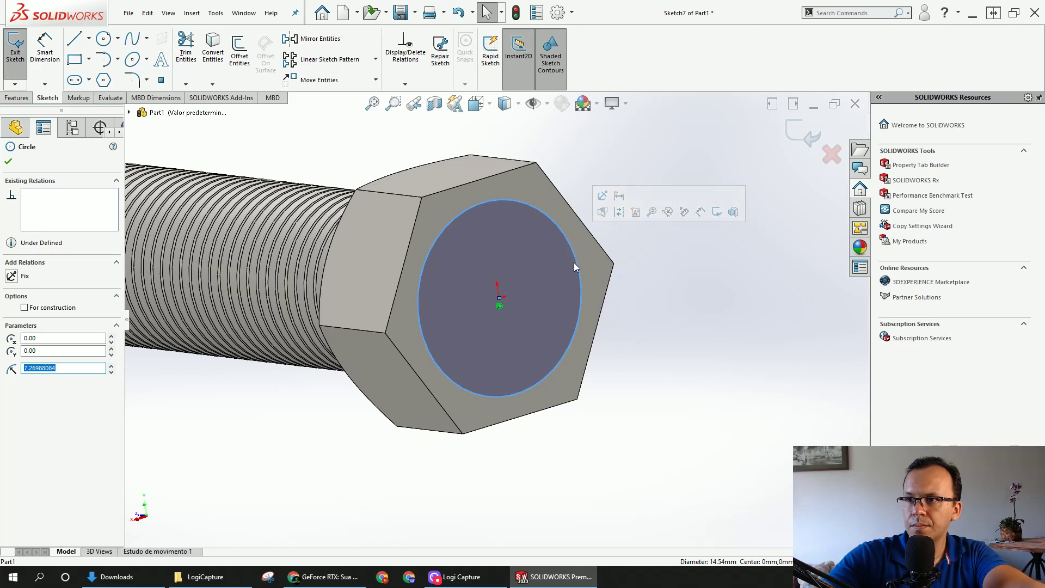
{"action": "left_click", "coordinate": [578, 218], "text": "ctrl"}
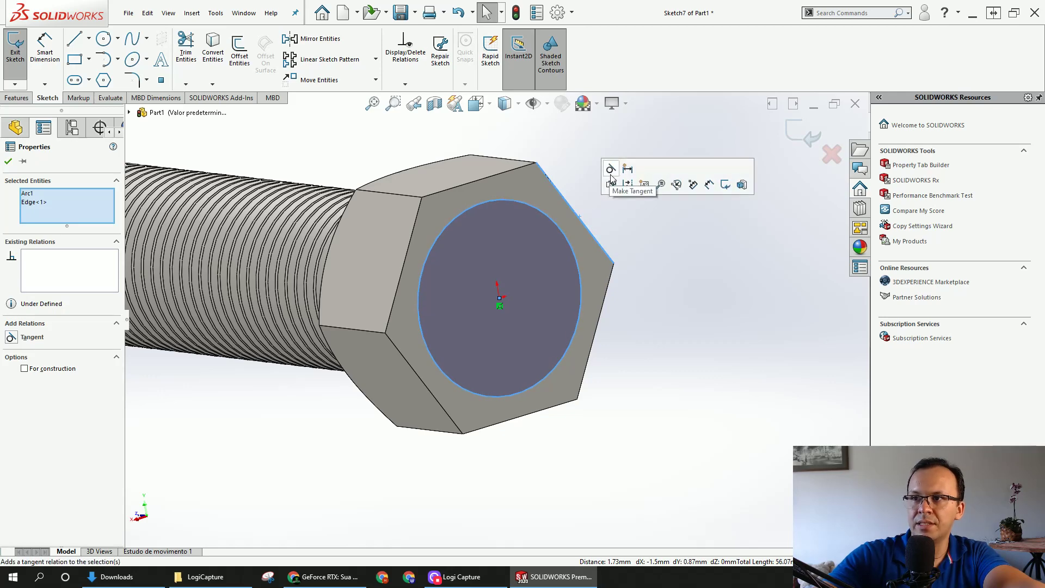
{"action": "left_click", "coordinate": [611, 173]}
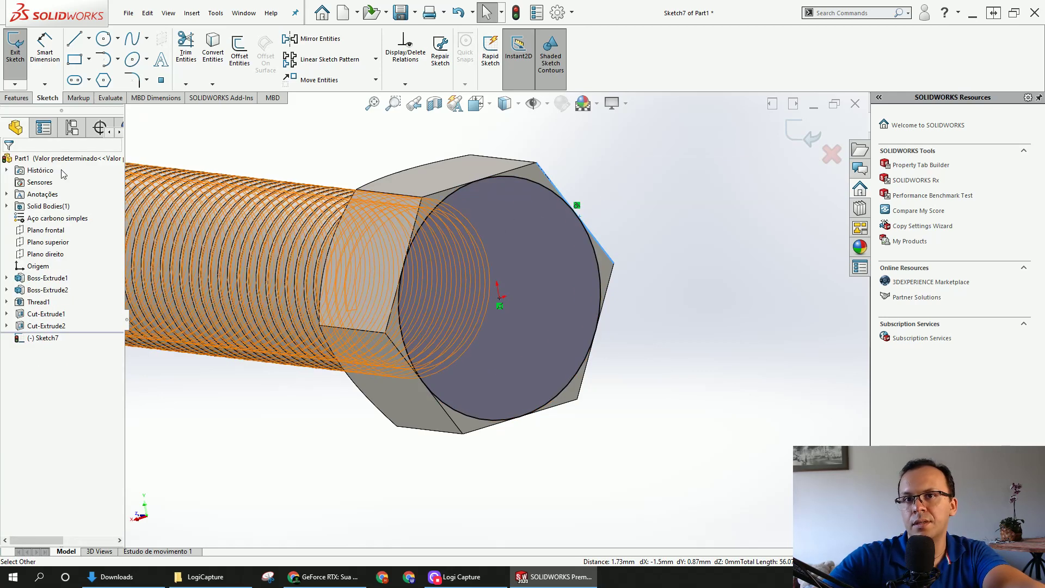
{"action": "left_click", "coordinate": [18, 98]}
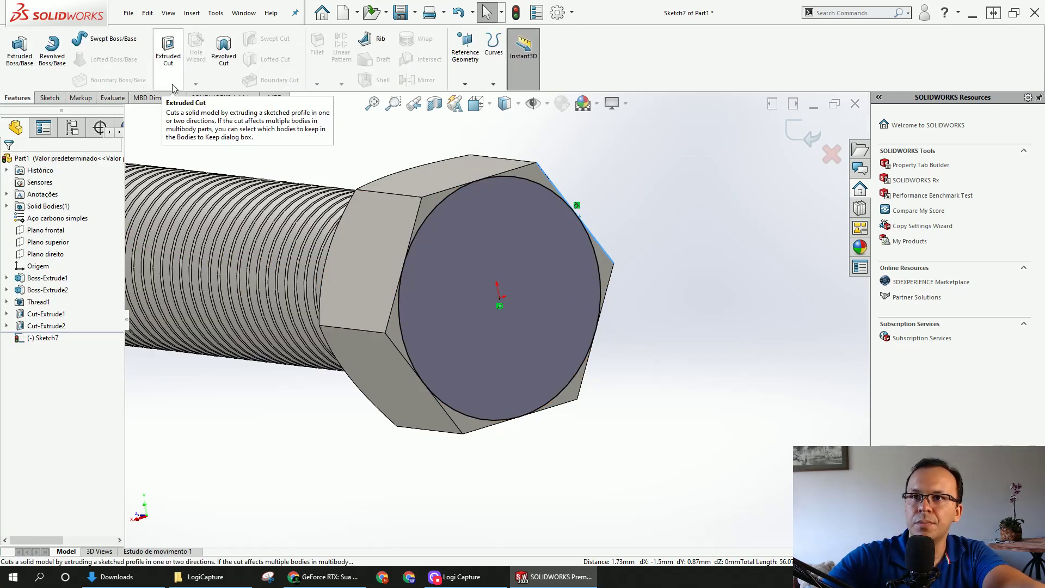
- Set up an extruded cut of Sketch7 with Flip side to cut and a 45° draft
{"action": "left_click", "coordinate": [168, 52]}
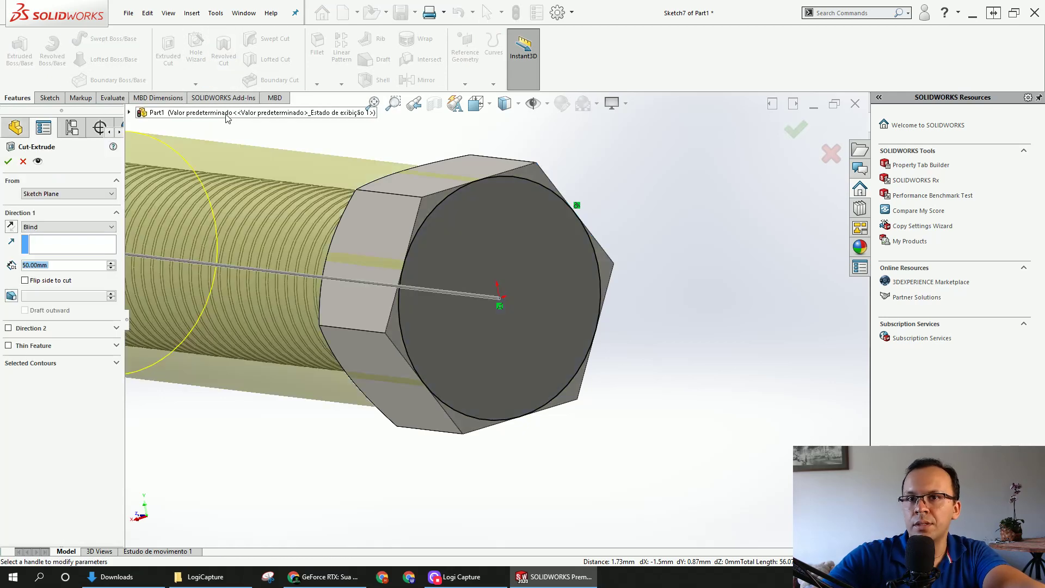
{"action": "left_click", "coordinate": [25, 281]}
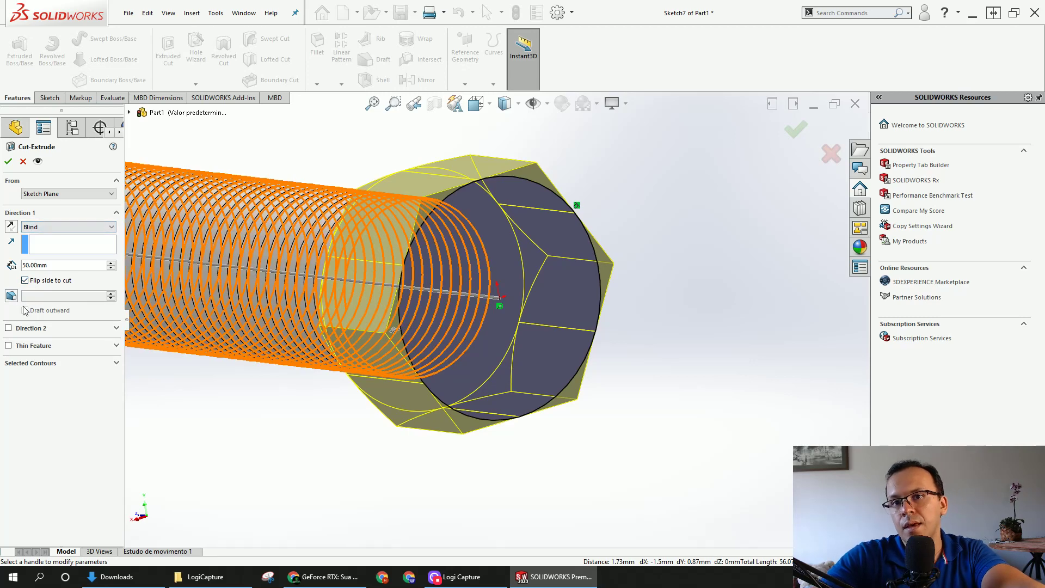
{"action": "left_click", "coordinate": [10, 297]}
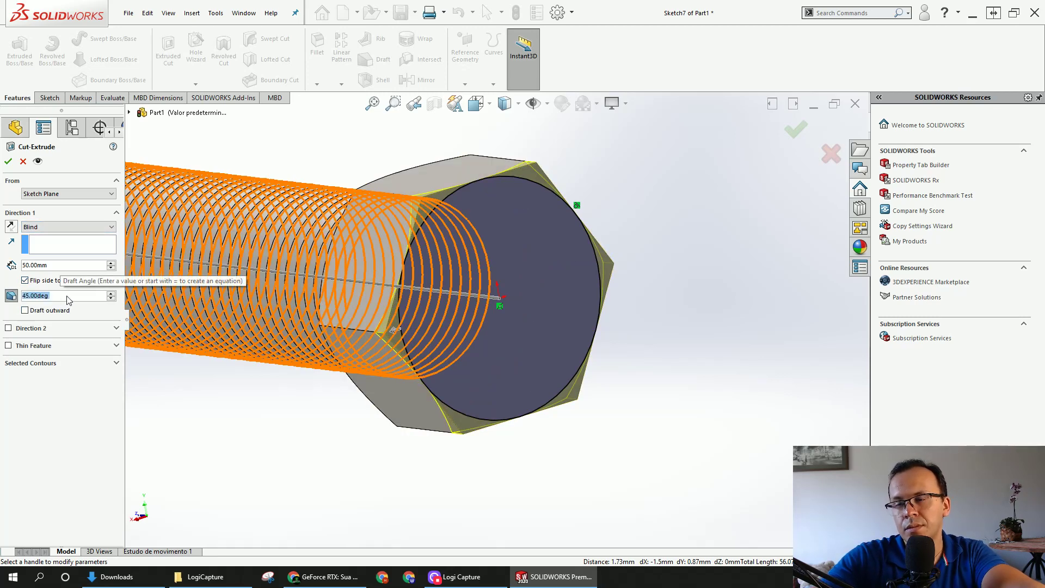
{"action": "left_click", "coordinate": [68, 295]}
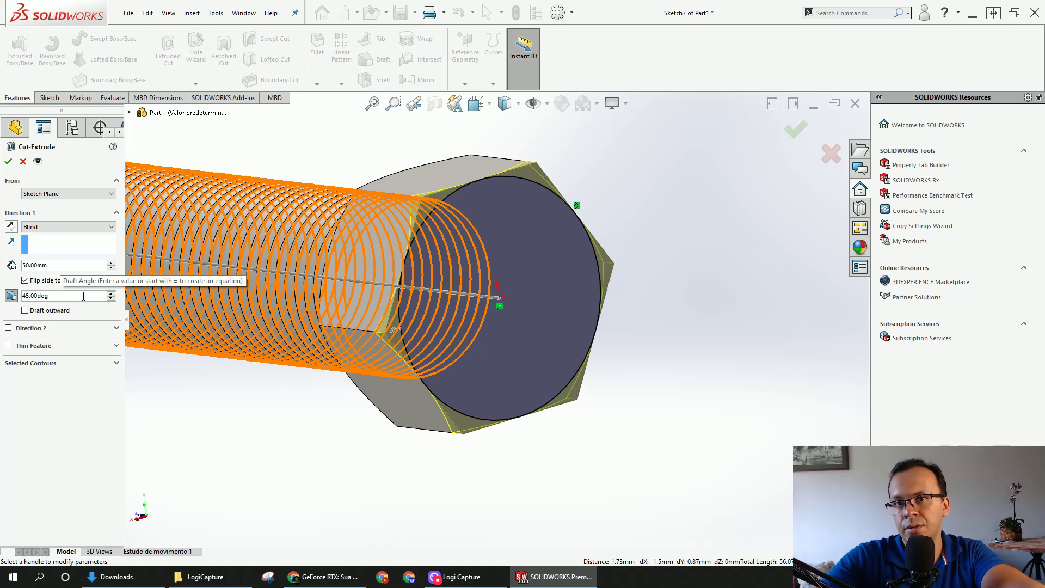
{"action": "left_click", "coordinate": [8, 161]}
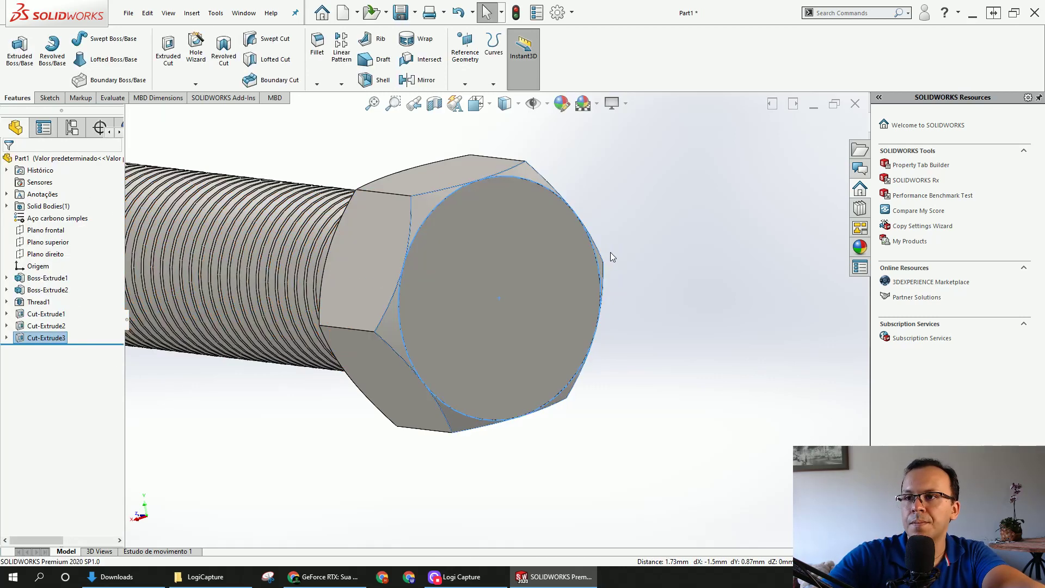
{"action": "scroll", "coordinate": [435, 259], "scroll_direction": "down", "scroll_amount": 5}
{"action": "middle_click_drag", "start_coordinate": [435, 259], "coordinate": [487, 361]}
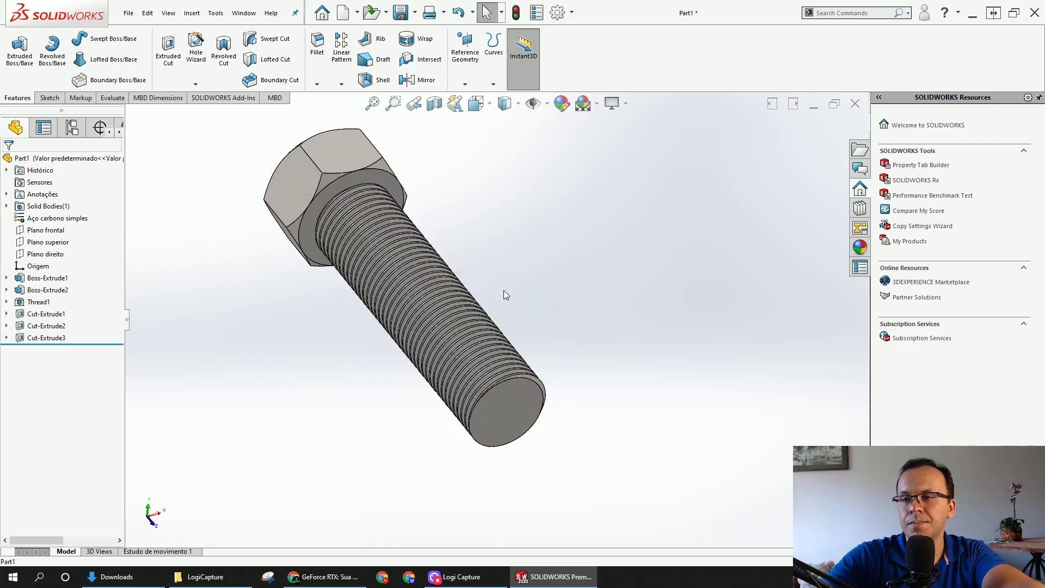
{"action": "mouse_move", "coordinate": [504, 293]}
{"action": "middle_mouse_down"}
{"action": "mouse_move", "coordinate": [478, 310]}
{"action": "mouse_move", "coordinate": [501, 298]}
{"action": "middle_mouse_up"}
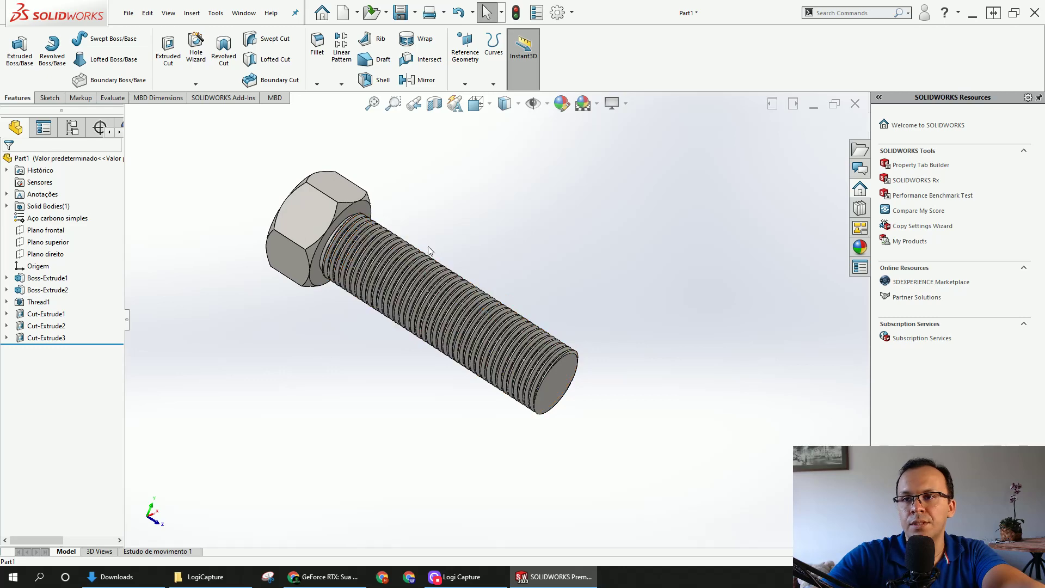
{"action": "middle_click_drag", "start_coordinate": [420, 252], "coordinate": [405, 216]}
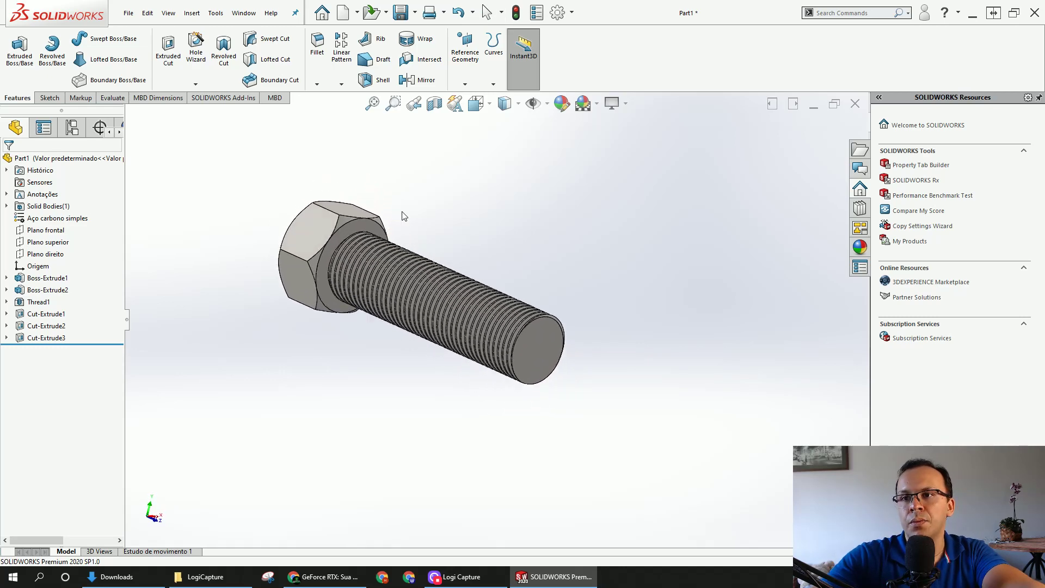
{"action": "scroll", "coordinate": [359, 231], "scroll_direction": "down", "scroll_amount": 2}
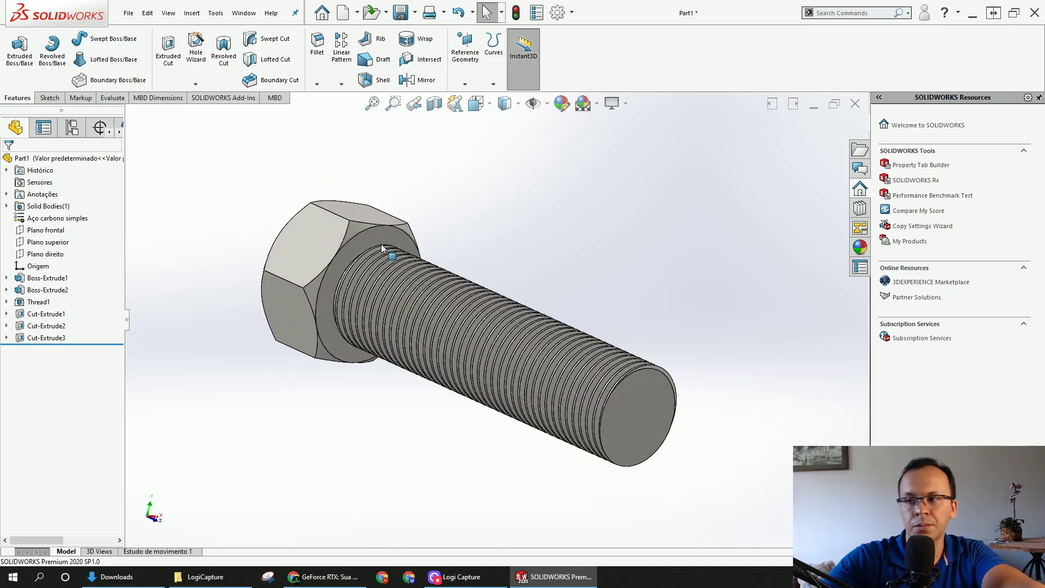